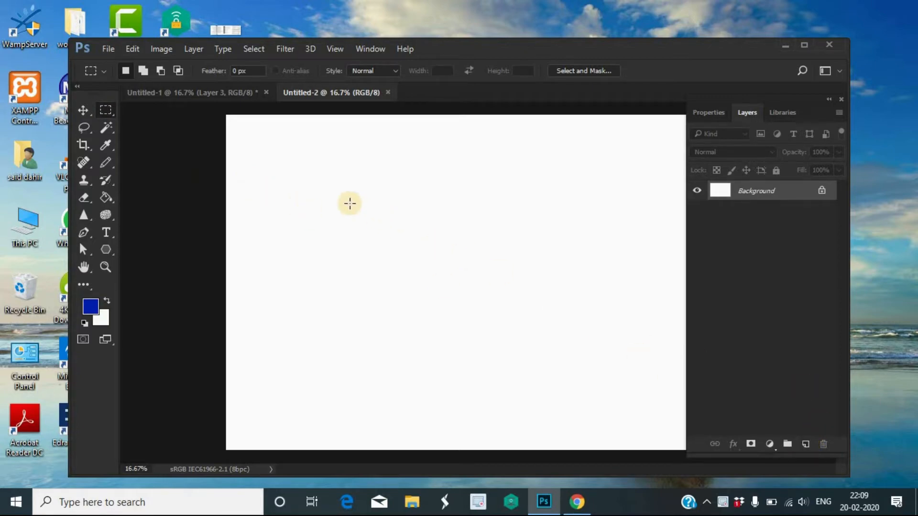
Fill a rectangular selection near the middle of the Background layer with the blue foreground colour and deselect it.
left_click_drag(491, 284, 519, 295)
key("alt+Delete")
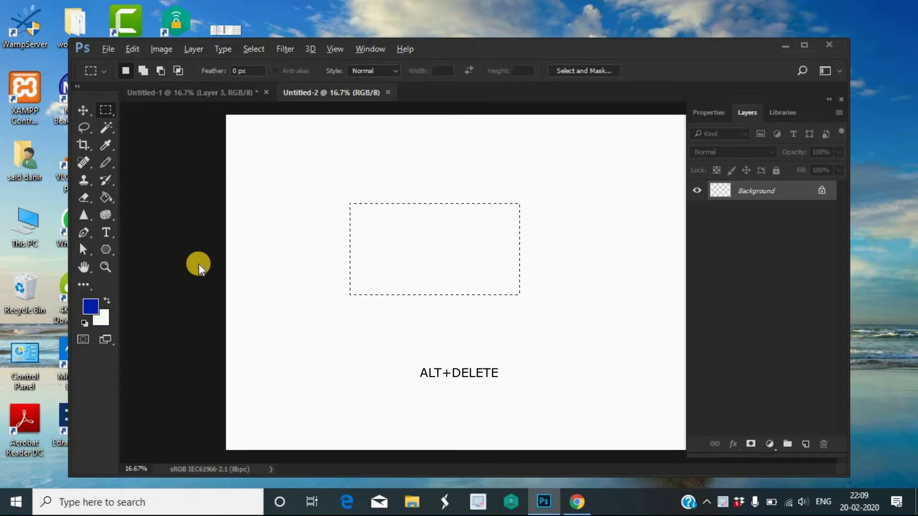
key("ctrl+d")
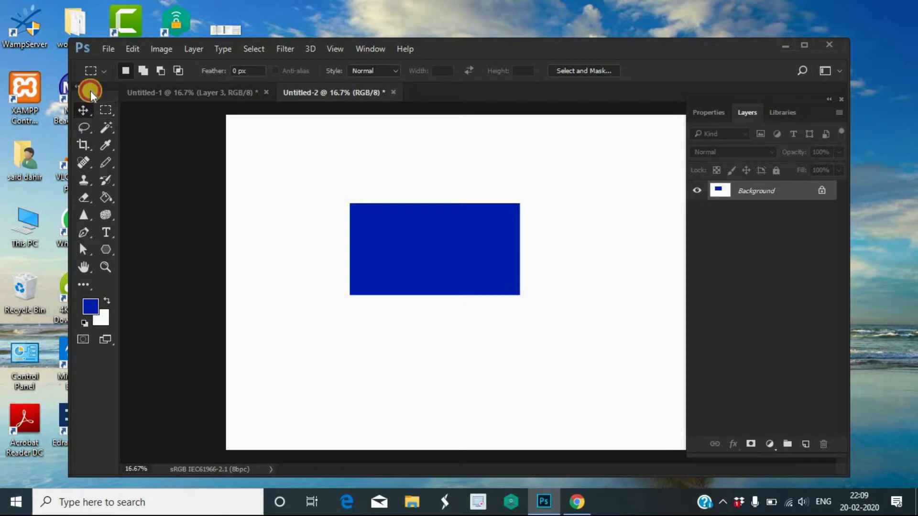
Try to move the blue rectangle on the Background layer, declining the conversion to a normal layer.
left_click(83, 109)
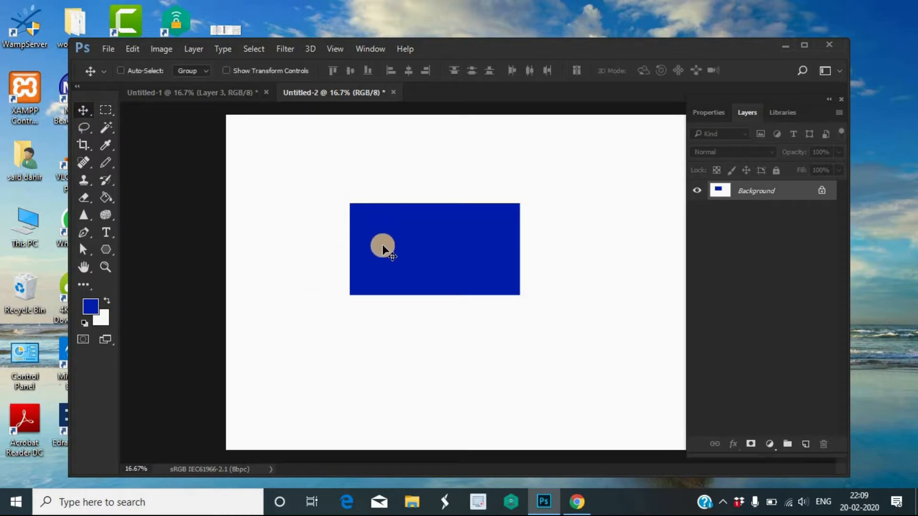
left_click_drag(382, 247, 421, 223)
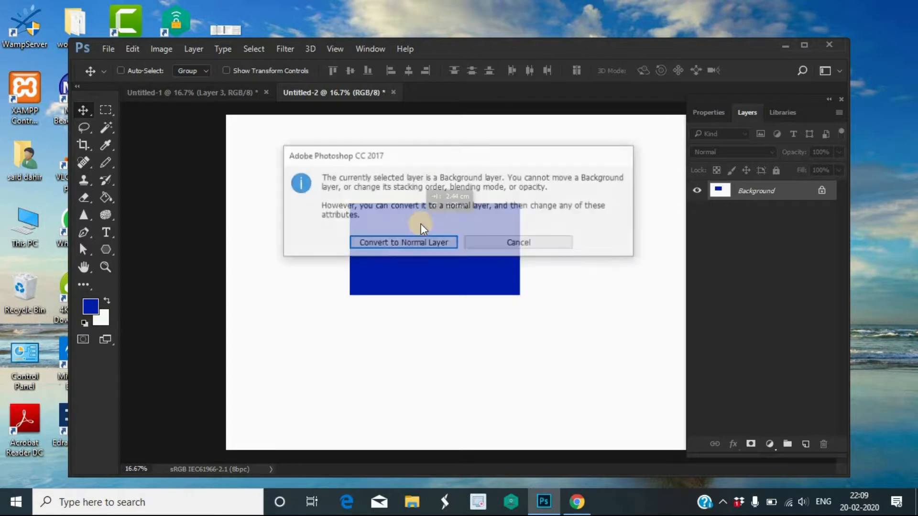
left_click(505, 237)
left_click_drag(490, 246, 530, 220)
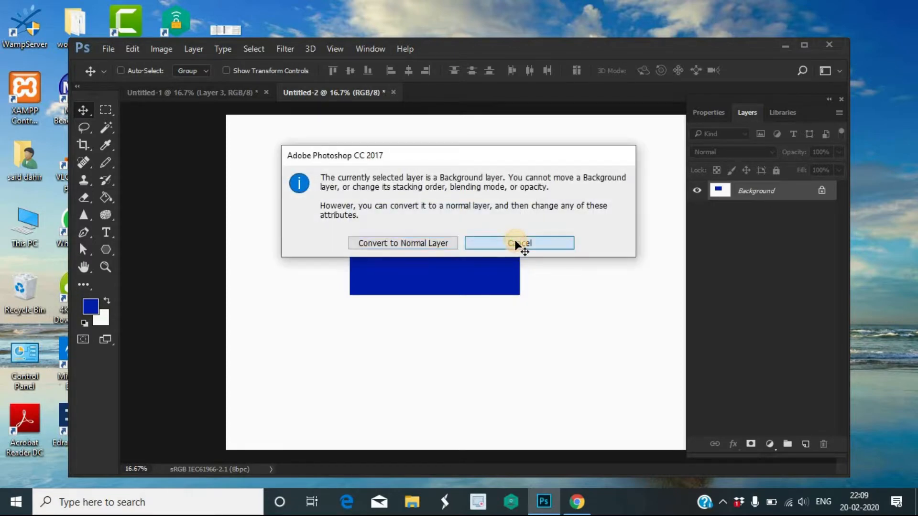
left_click(516, 243)
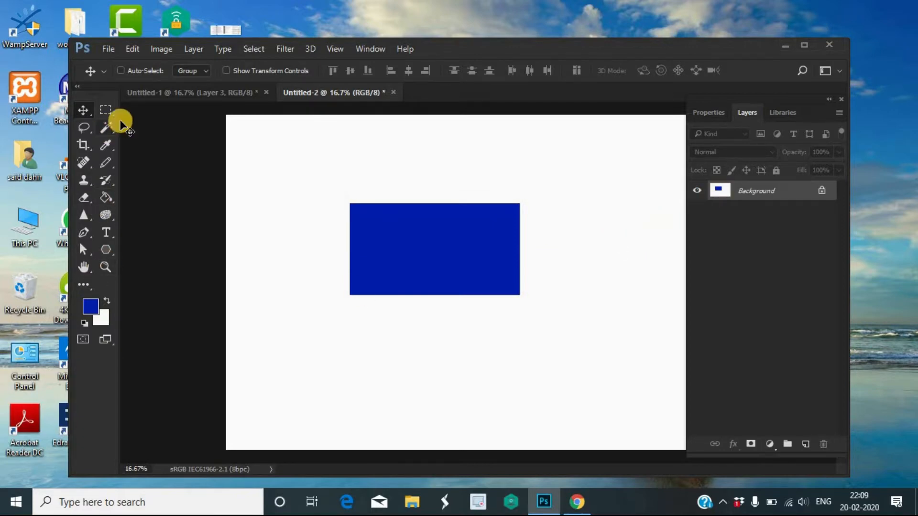
Add a new layer and fill a rectangular selection with blue, overlapping the first rectangle's upper right corner, and deselect it.
left_click(104, 109)
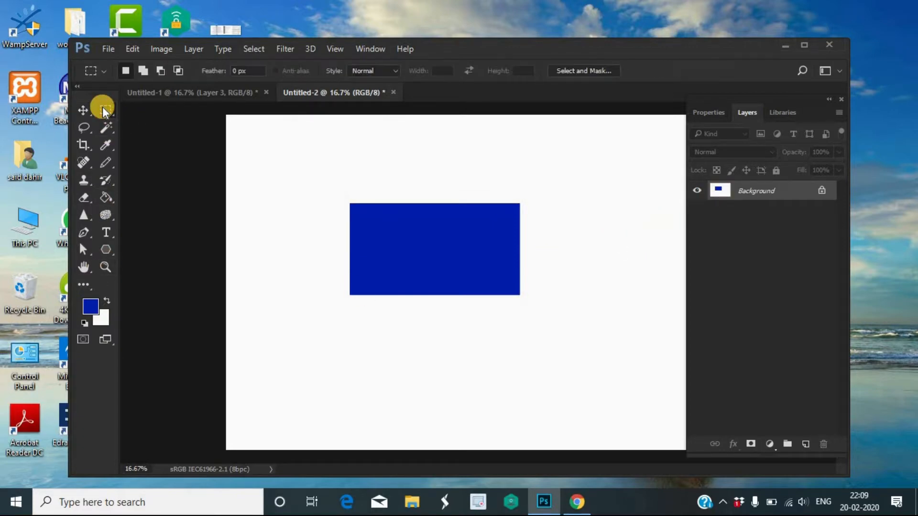
left_click(805, 444)
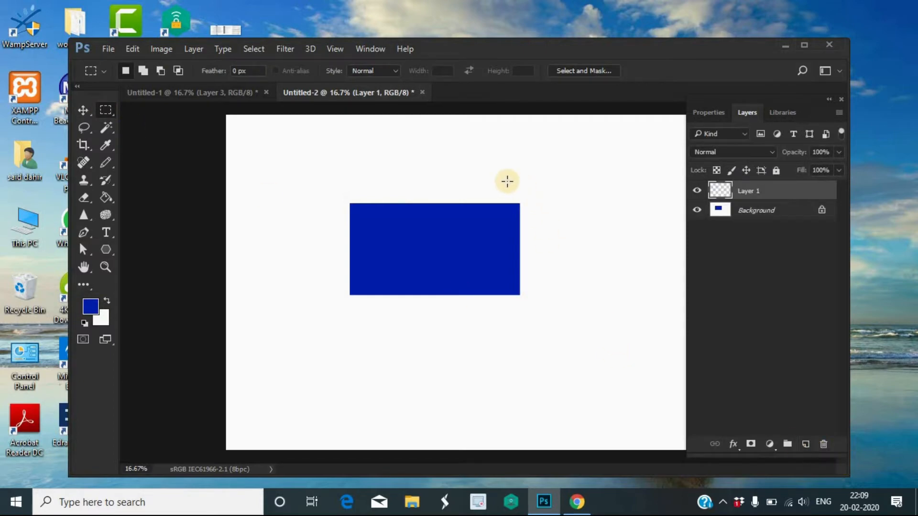
left_click_drag(498, 178, 651, 273)
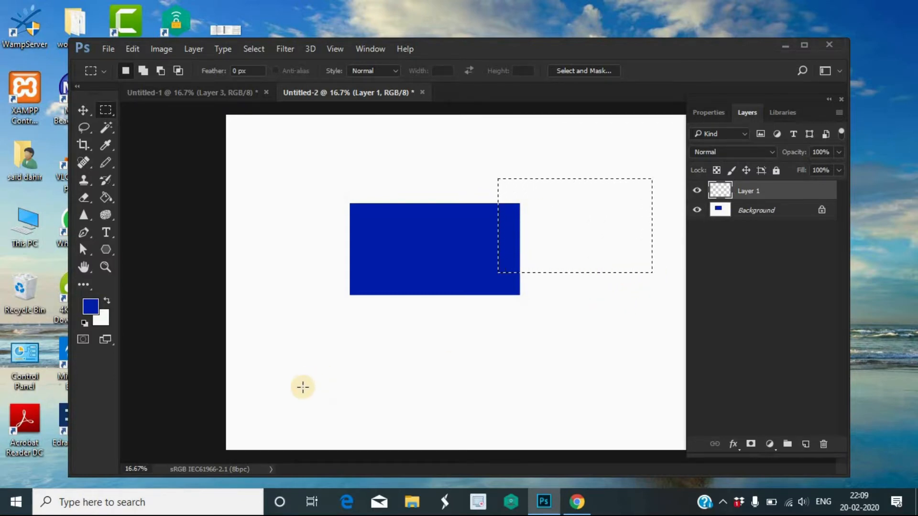
key("alt+Delete")
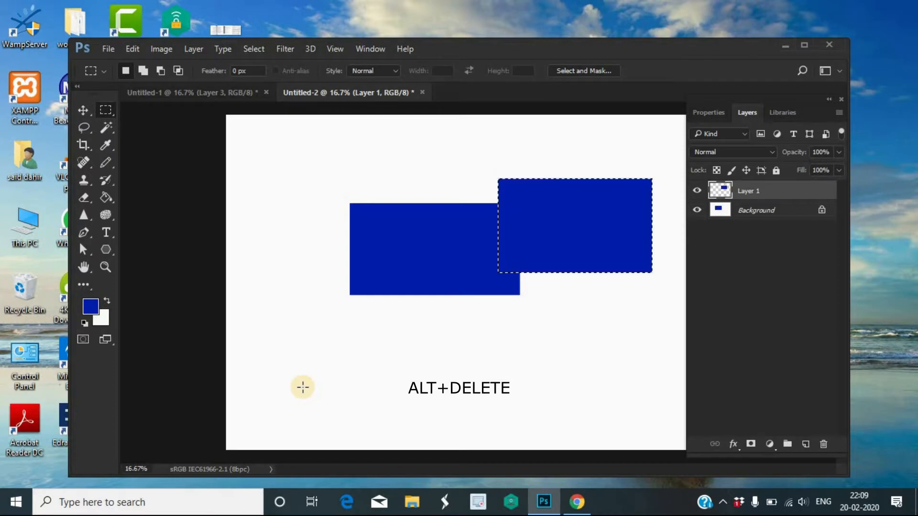
key("ctrl+d")
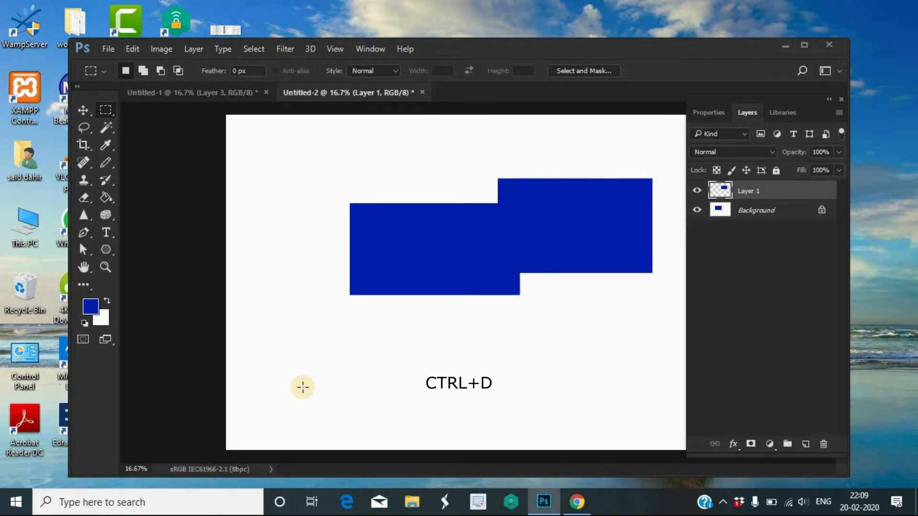
Move the rectangle on Layer 1 to just below the blue rectangle of the Background layer.
left_click(78, 113)
left_click_drag(583, 206, 405, 357)
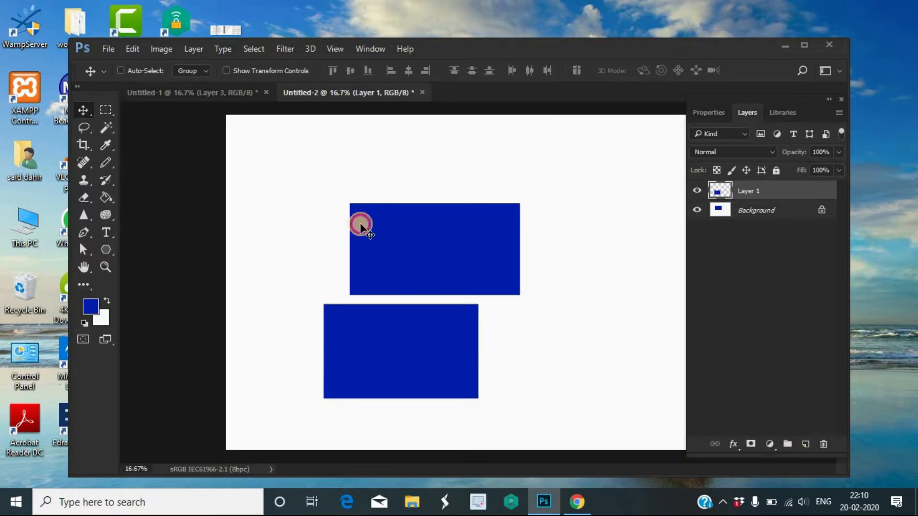
left_click_drag(433, 254, 445, 264)
left_click(445, 361)
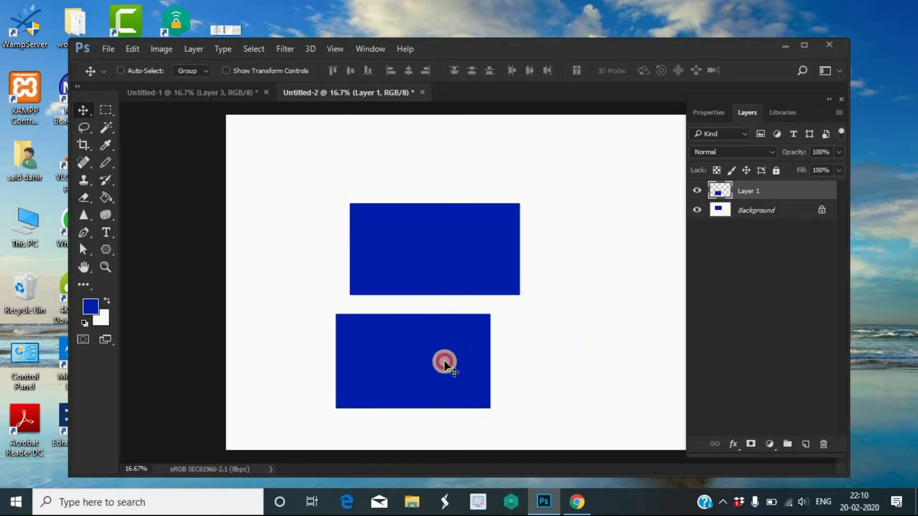
Delete Layer 1 and undo the deletion.
left_click(828, 444)
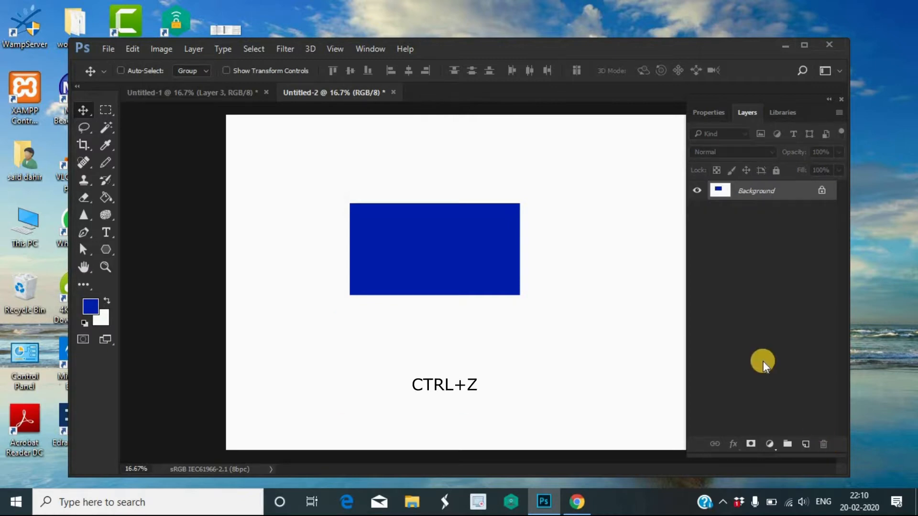
key("ctrl+z")
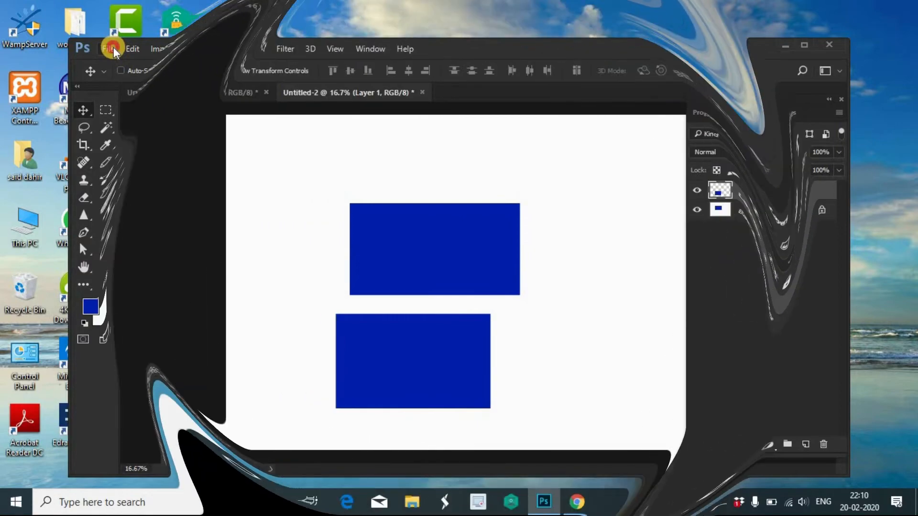
Create a new 15 x 10 inch RGB document at 300 pixels per inch.
left_click(113, 48)
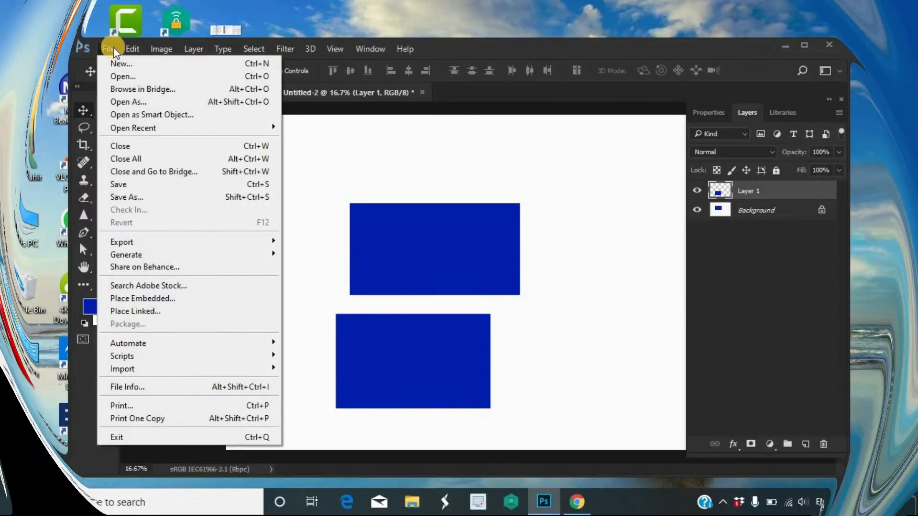
left_click(117, 61)
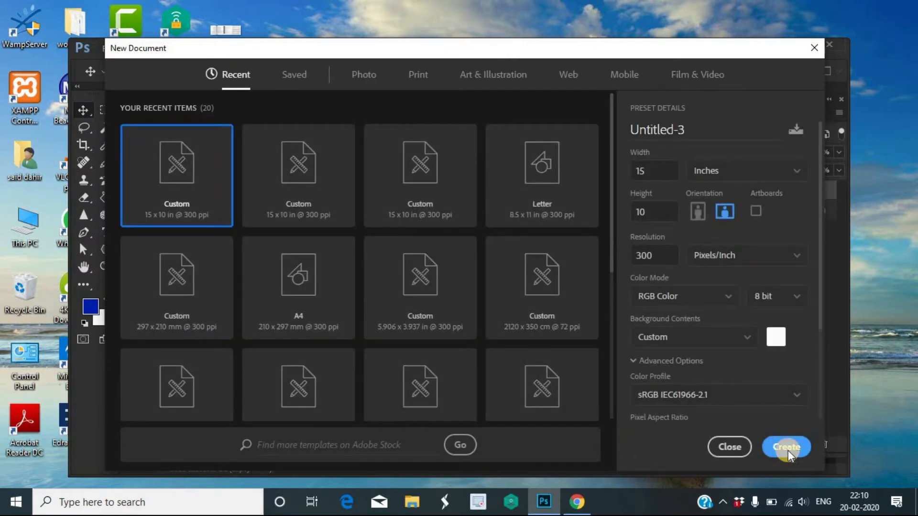
left_click(787, 448)
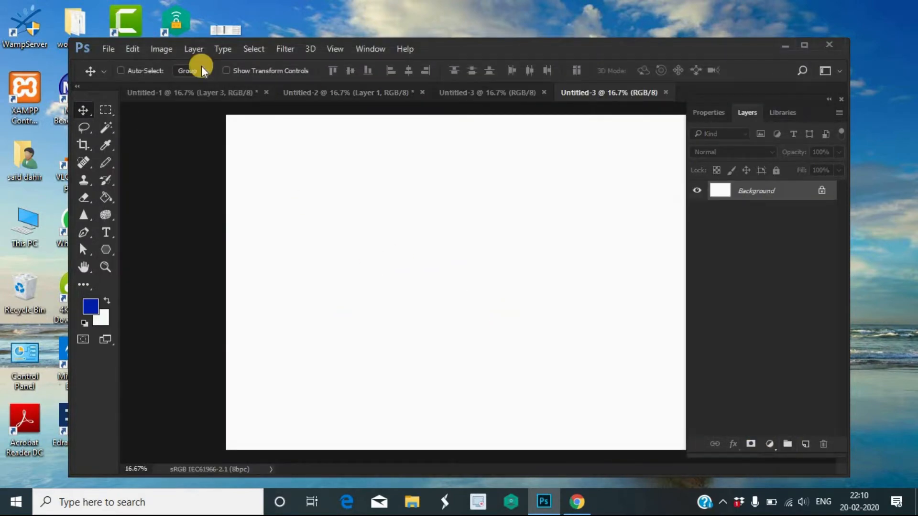
Close the duplicate Untitled-3 document and close Untitled-2 without saving its changes.
left_click(543, 93)
left_click(421, 91)
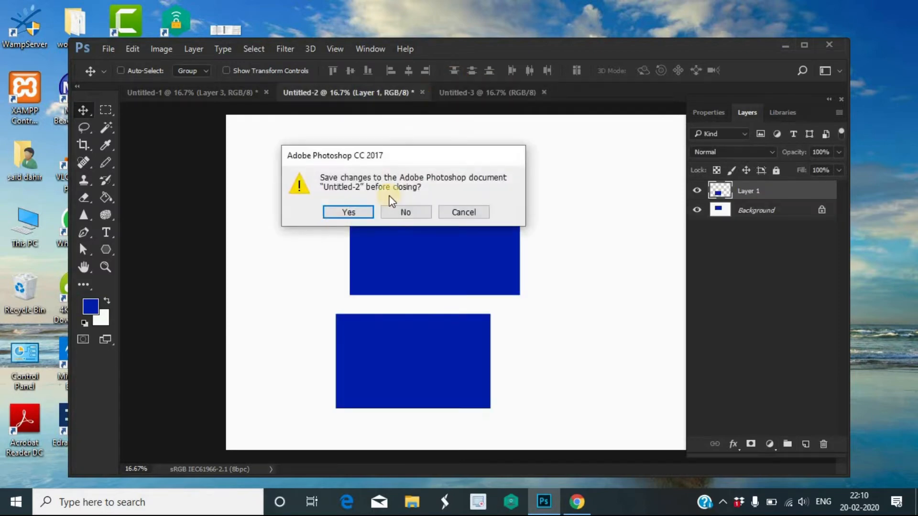
left_click(410, 212)
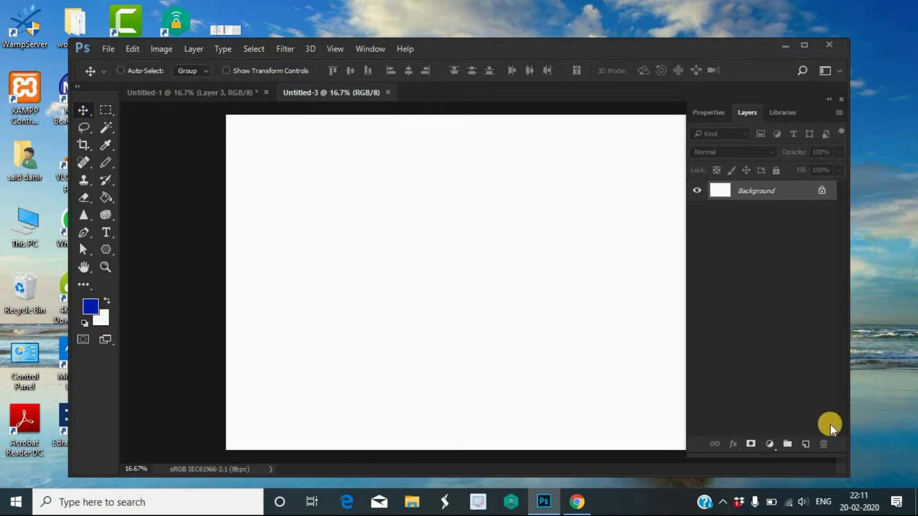
Add a new layer, fill a large rectangular selection in the middle of the canvas with the blue foreground colour and deselect.
left_click(803, 445)
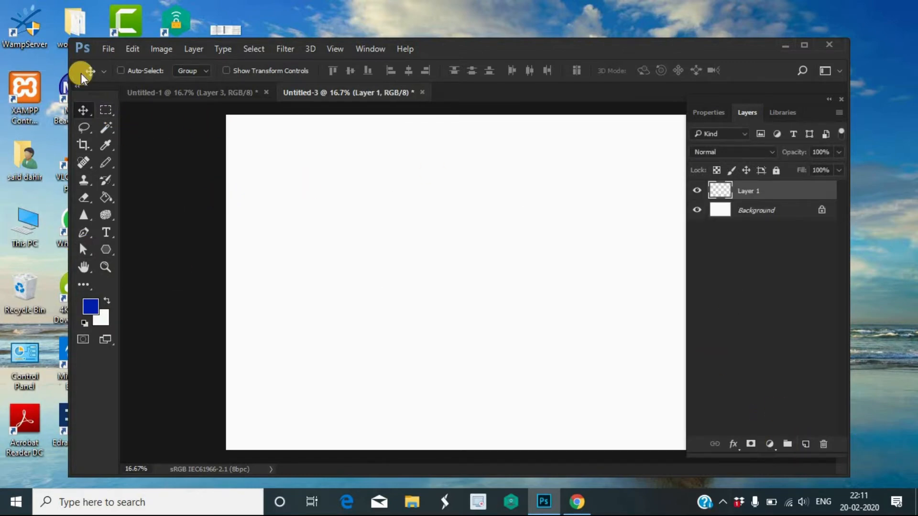
left_click(100, 108)
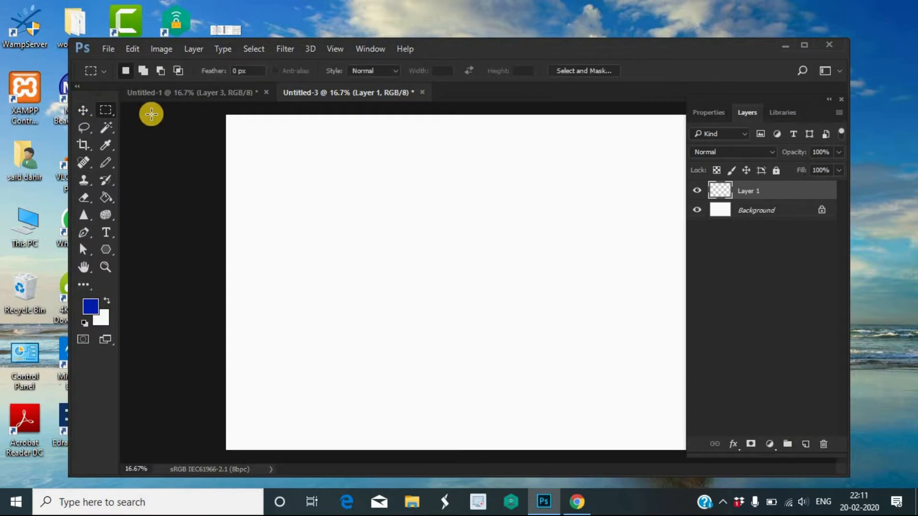
left_click_drag(347, 203, 578, 329)
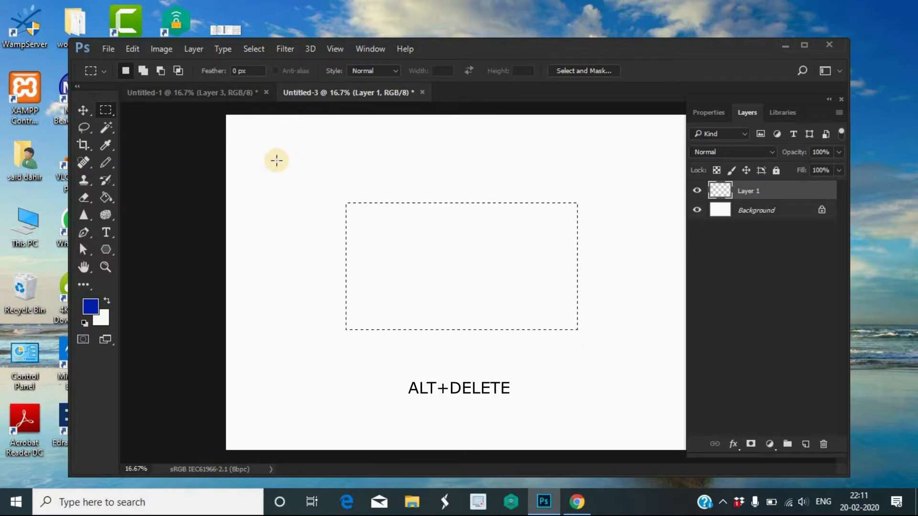
key("alt+Delete")
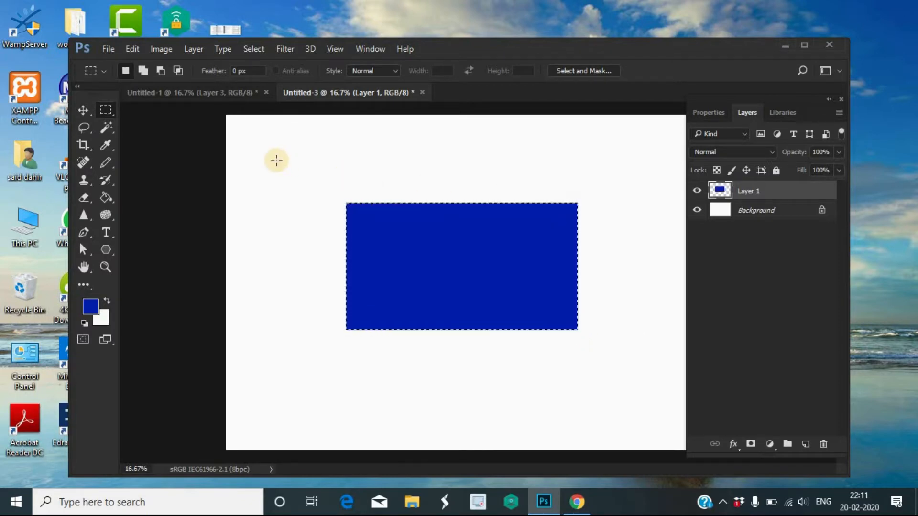
key("ctrl+d")
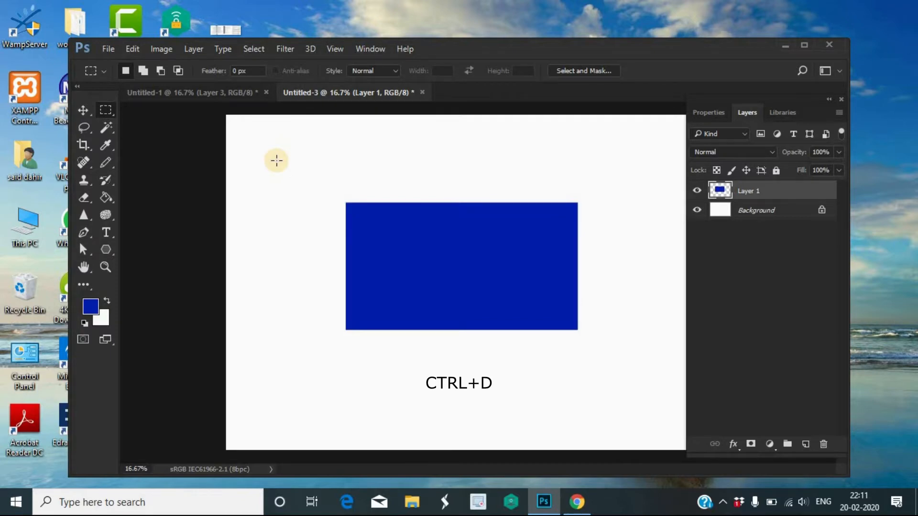
Draw a five-pointed star about 640 x 631 px with the Polygon tool, left of the blue rectangle.
left_click(104, 254)
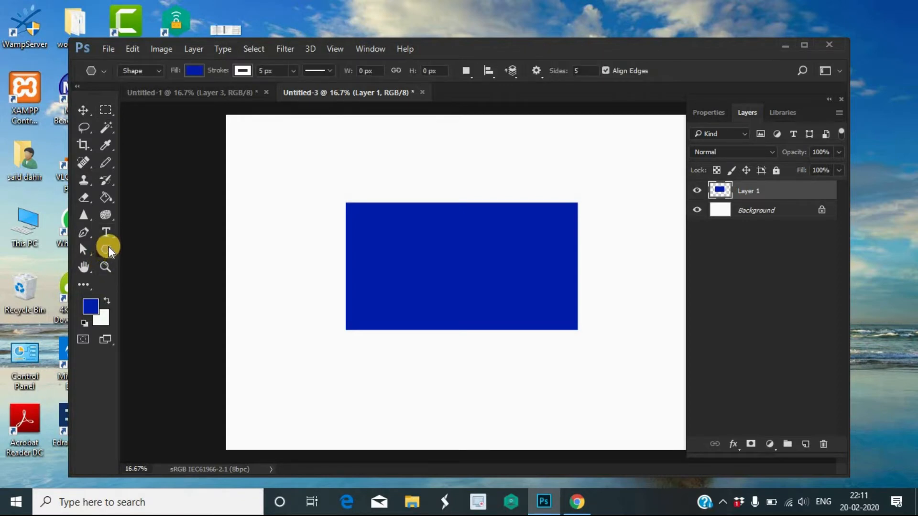
left_click_drag(108, 246, 164, 285)
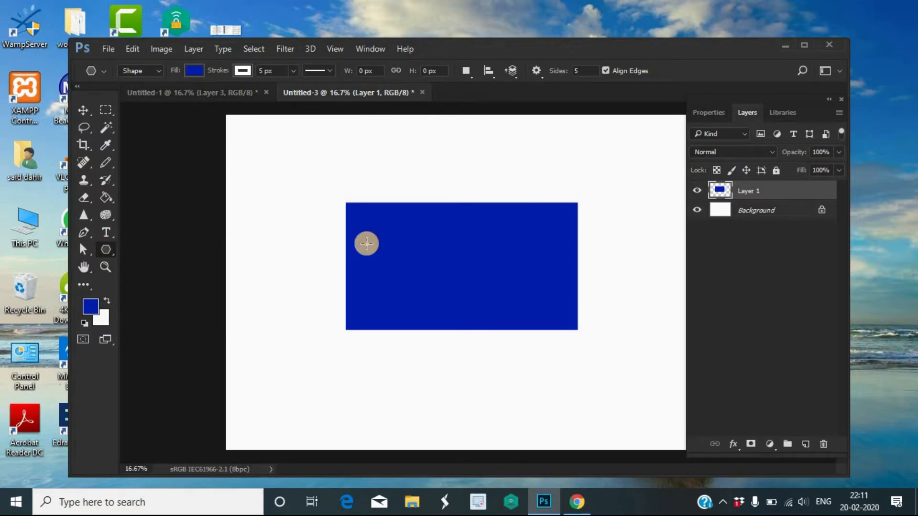
left_click_drag(272, 205, 290, 237)
Create an extra small star with five sides and 53% indent, and delete the two surplus layers Polygon 2 and Polygon 3.
left_click(290, 237)
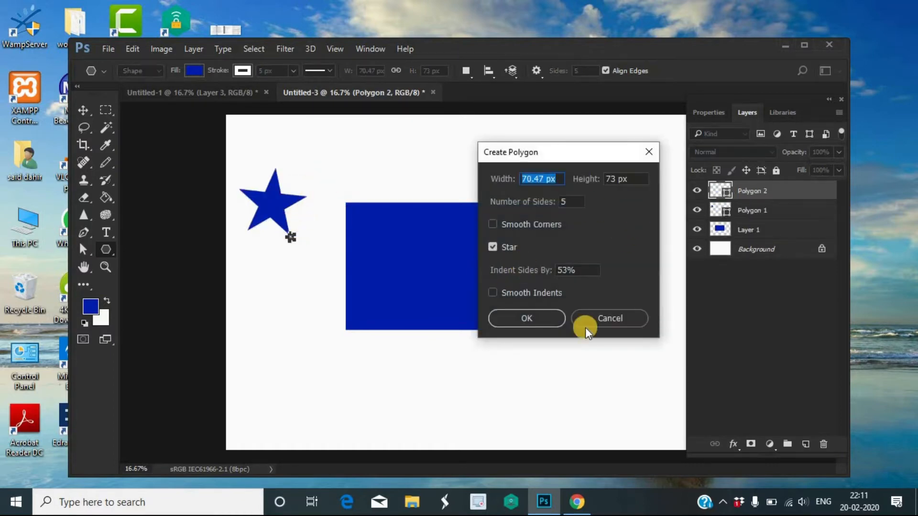
left_click(526, 317)
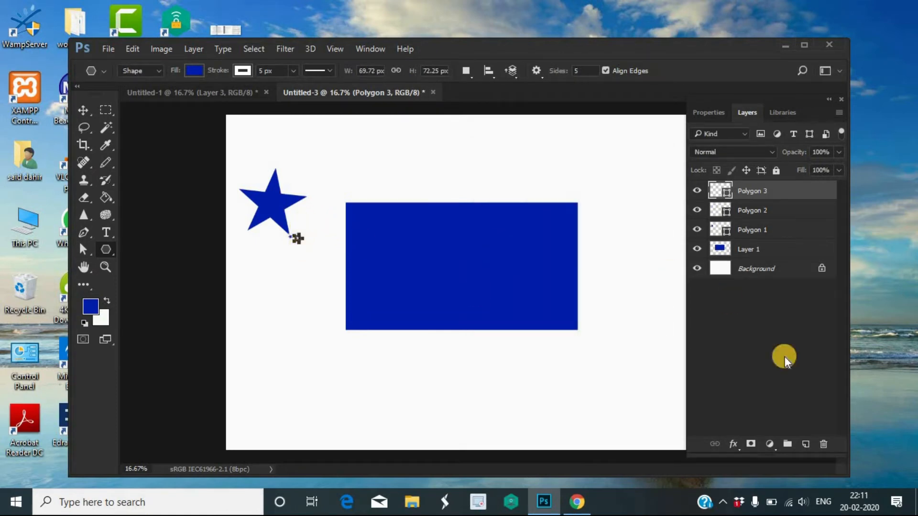
left_click(822, 445)
left_click(822, 445)
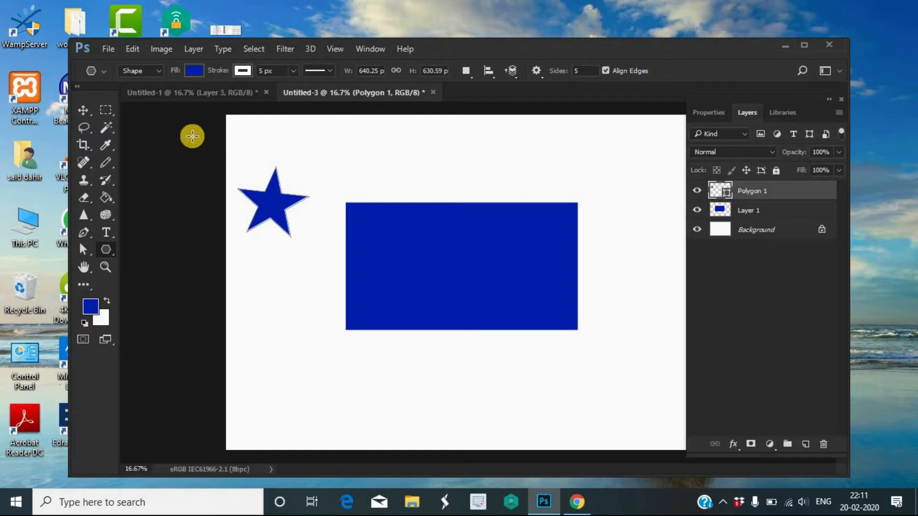
Move the star onto the centre of the blue rectangle.
left_click(83, 115)
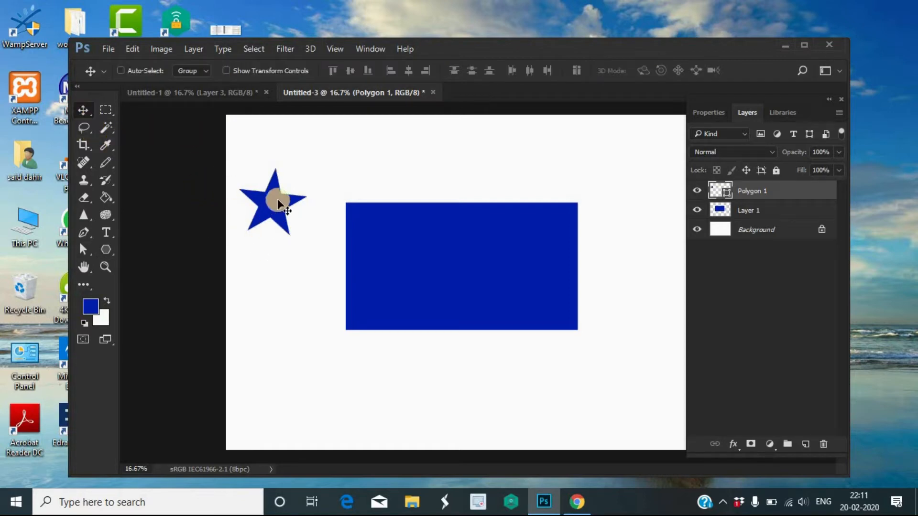
left_click_drag(271, 201, 455, 248)
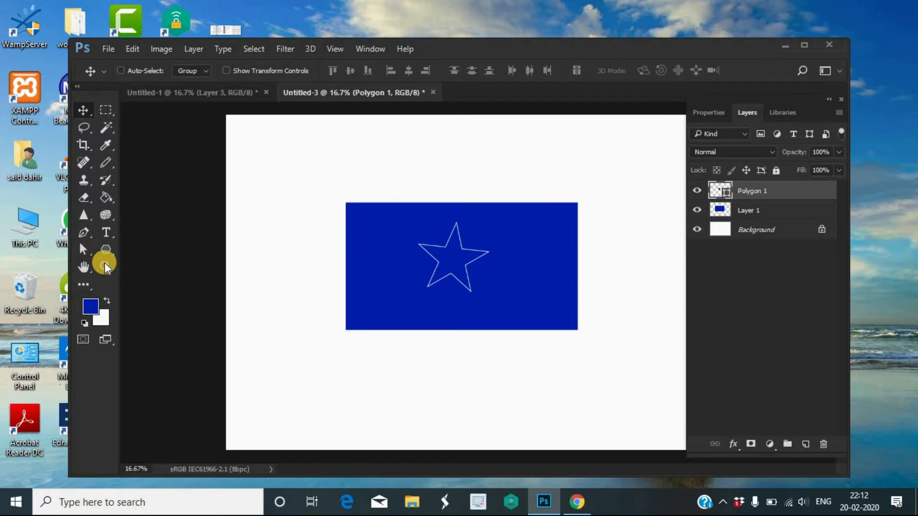
Set the star shape's stroke to no color.
left_click(106, 247)
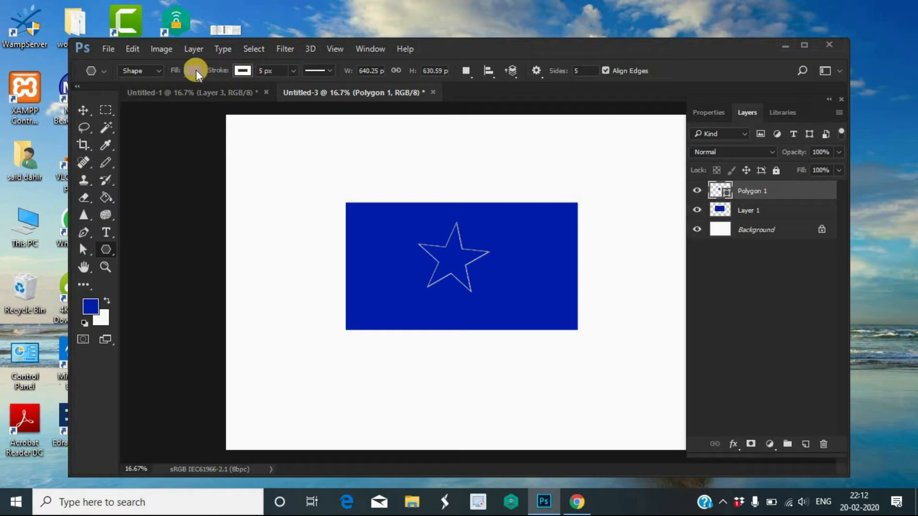
left_click(244, 72)
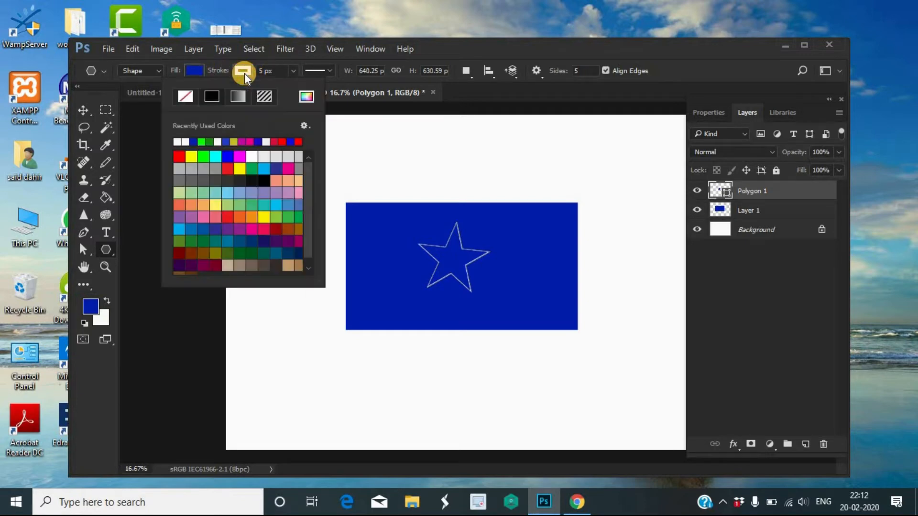
left_click(183, 96)
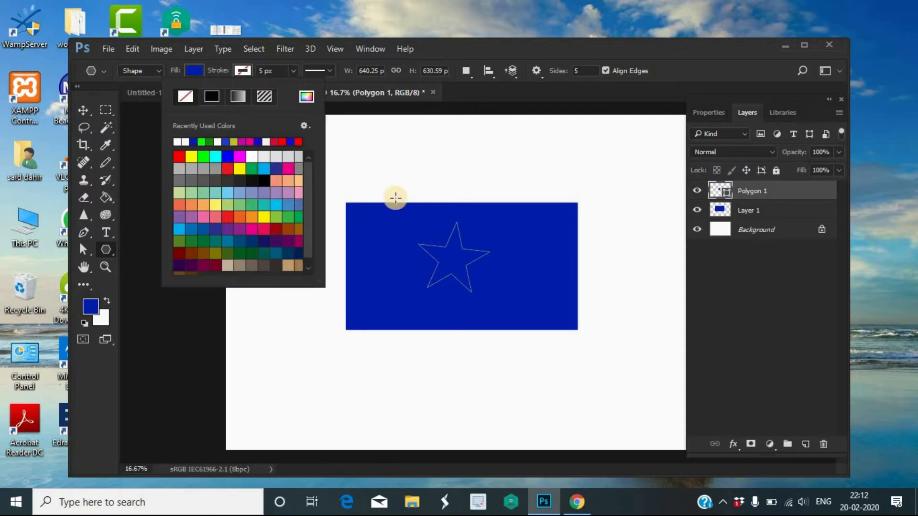
Set the star shape's fill to white from the recently used colors.
left_click(190, 68)
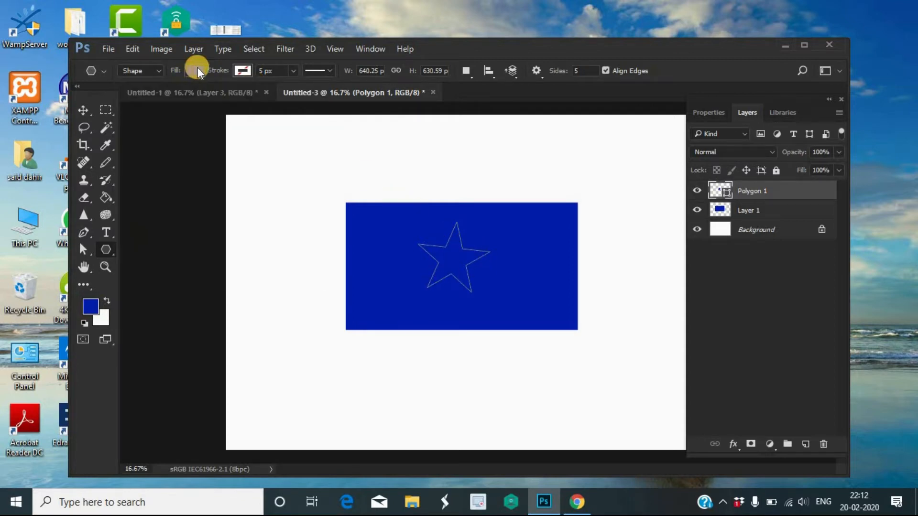
left_click(195, 71)
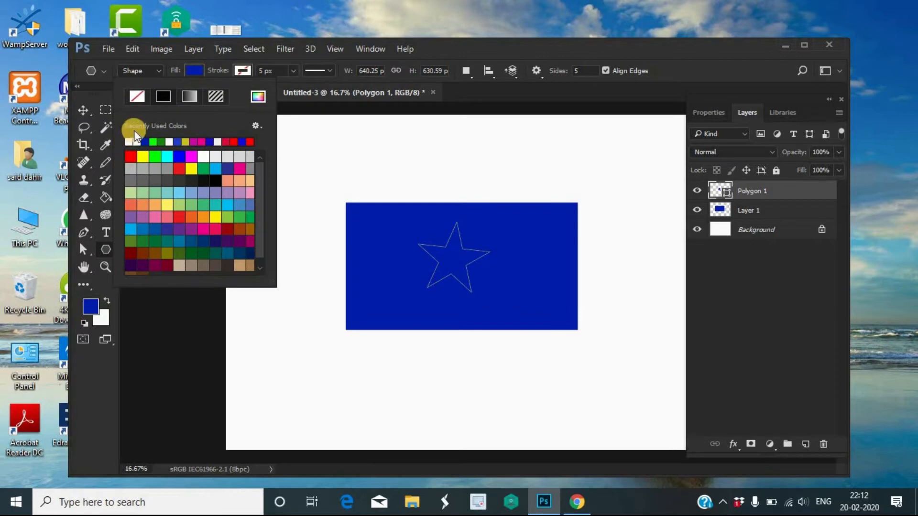
left_click(129, 142)
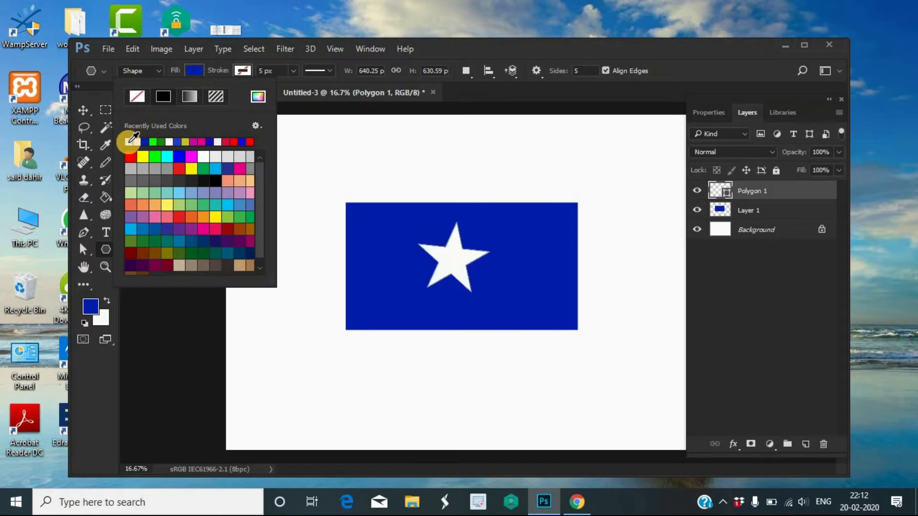
left_click(194, 68)
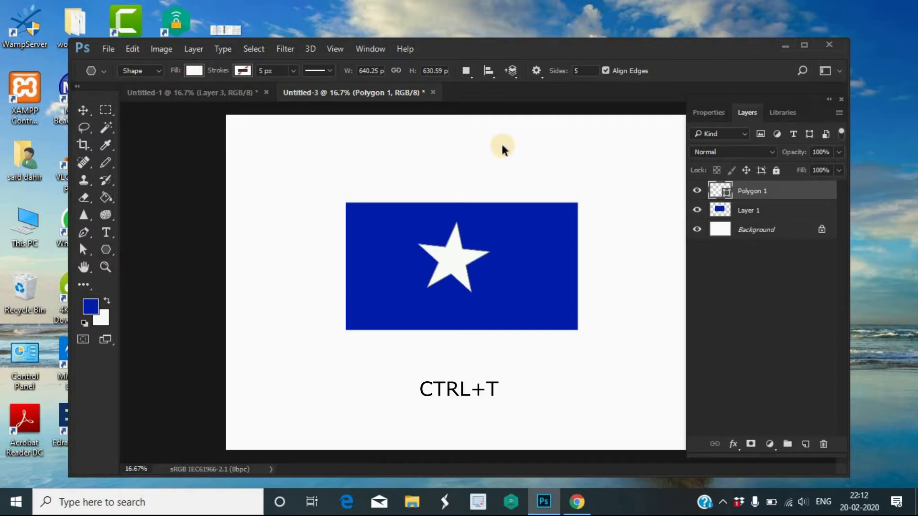
Free-transform the star, rotating it about -4° and scaling it proportionally from its centre to about 130%.
key("ctrl+t")
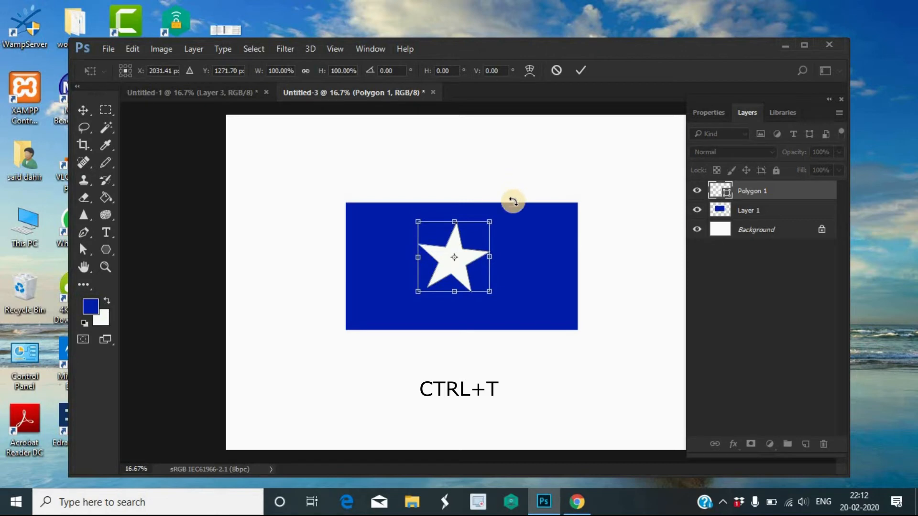
left_click_drag(512, 200, 509, 193)
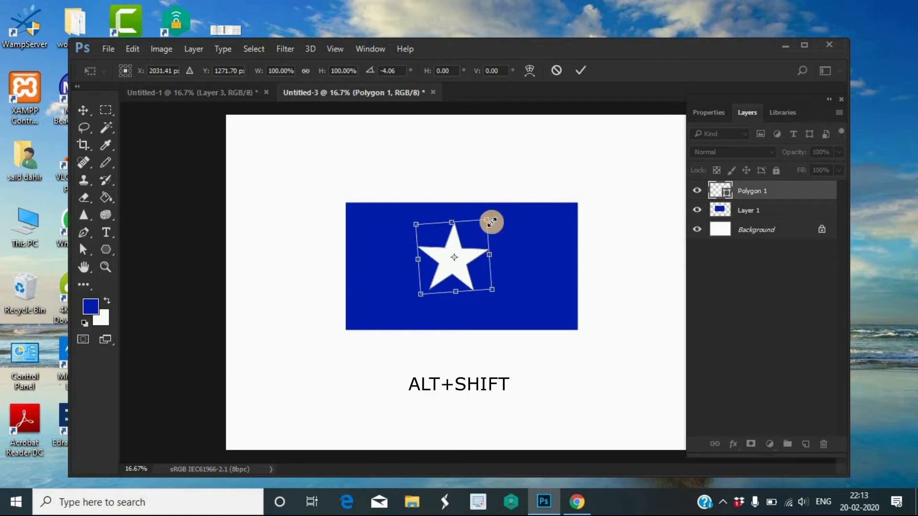
left_click_drag(484, 223, 496, 209)
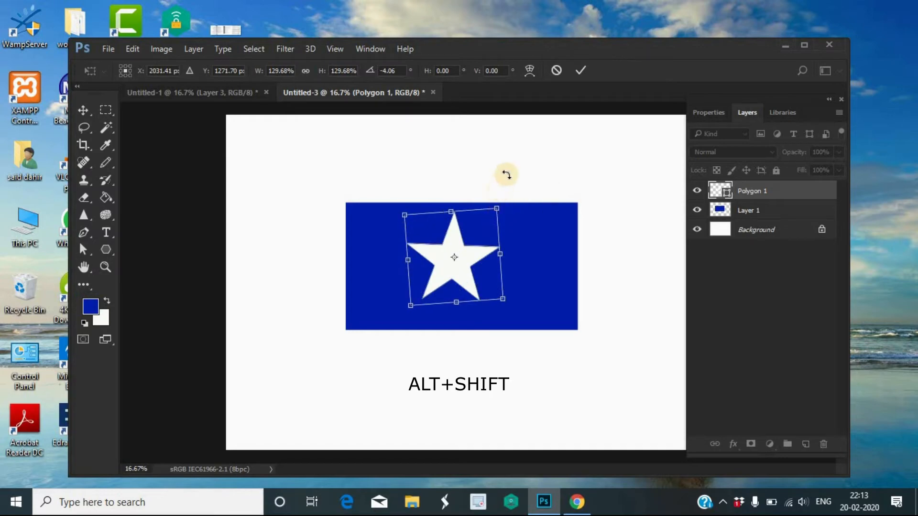
left_click(579, 70)
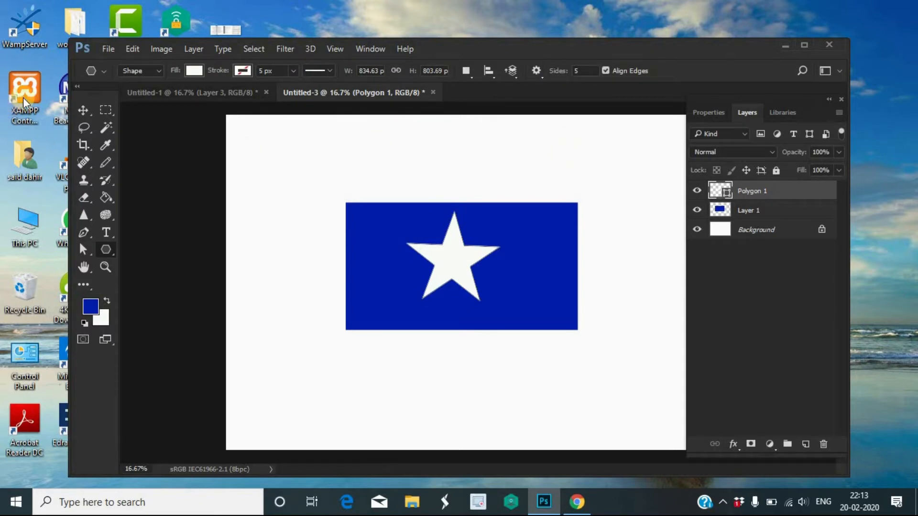
Nudge the star slightly down on the rectangle and scale it from its centre to about 85%.
left_click(84, 113)
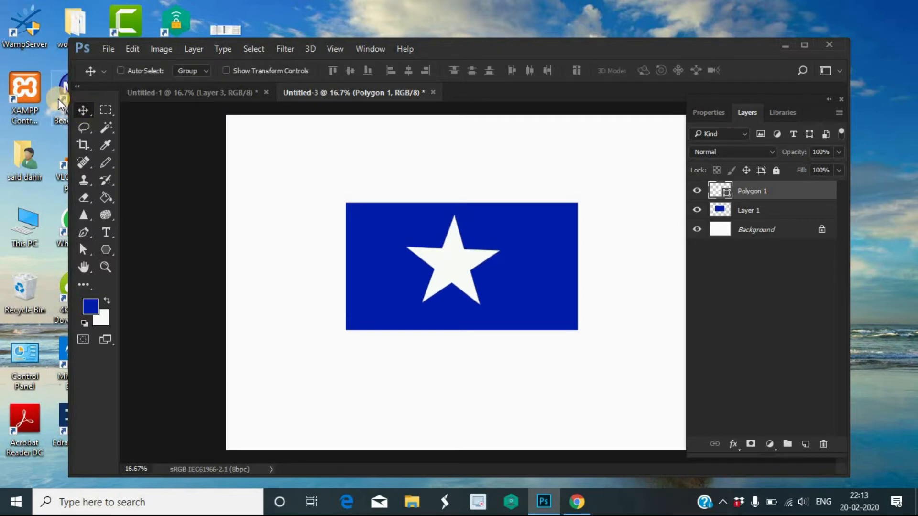
key("ctrl")
key("ctrl+t")
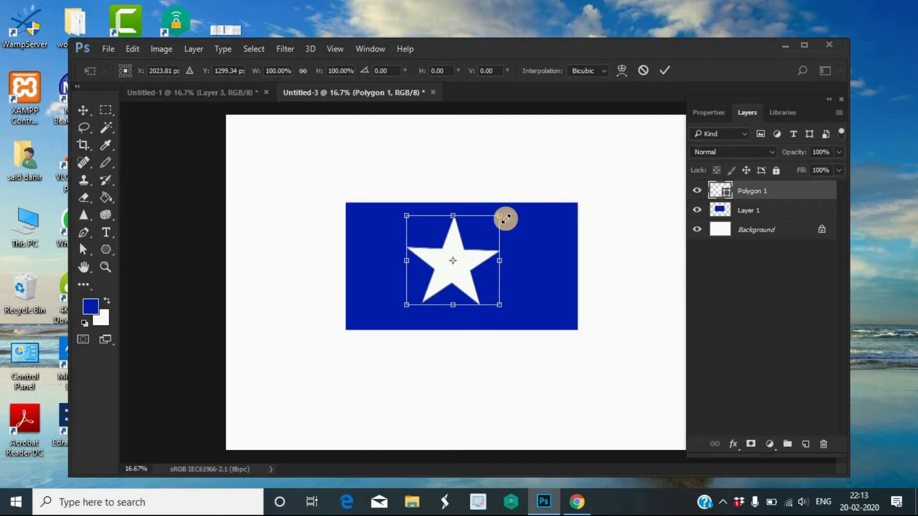
left_click_drag(493, 218, 491, 227)
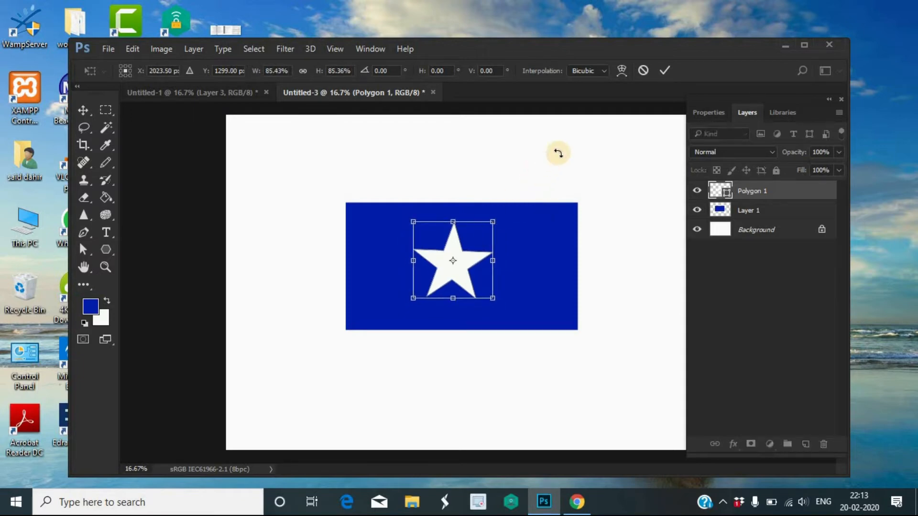
left_click(659, 71)
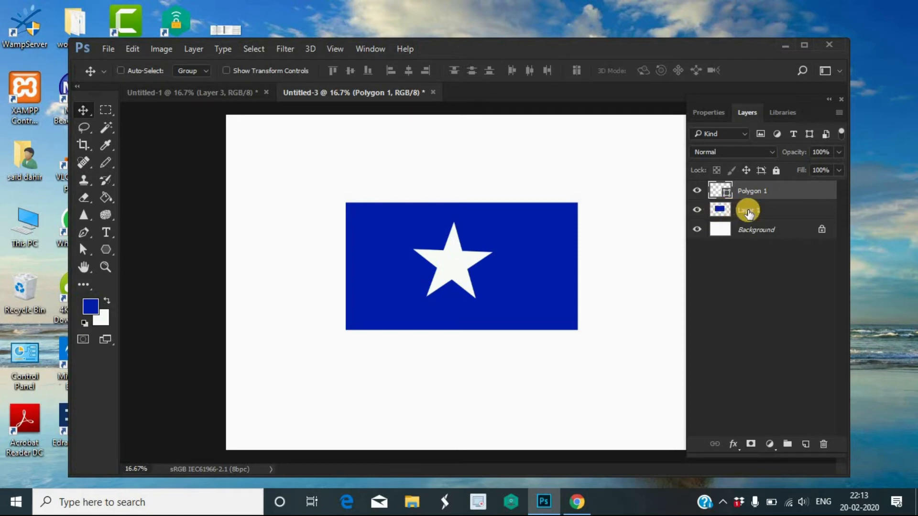
Select the Polygon 1 and Layer 1 layers together and merge them into one layer.
key("ctrl+alt+a")
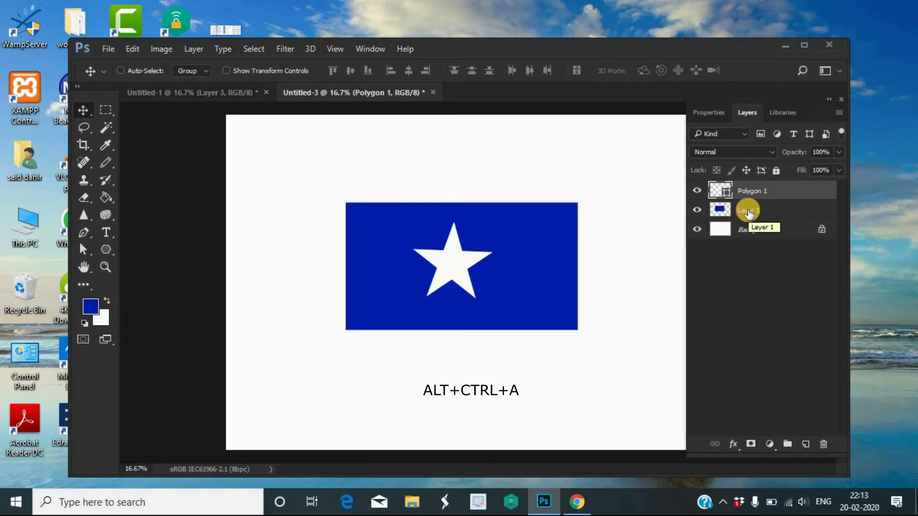
key("ctrl")
left_click(752, 211, "ctrl")
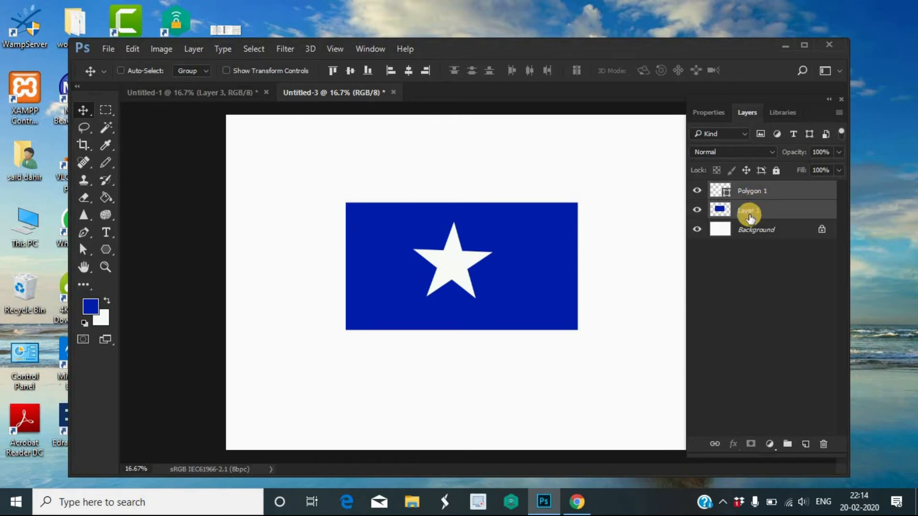
key("ctrl+e")
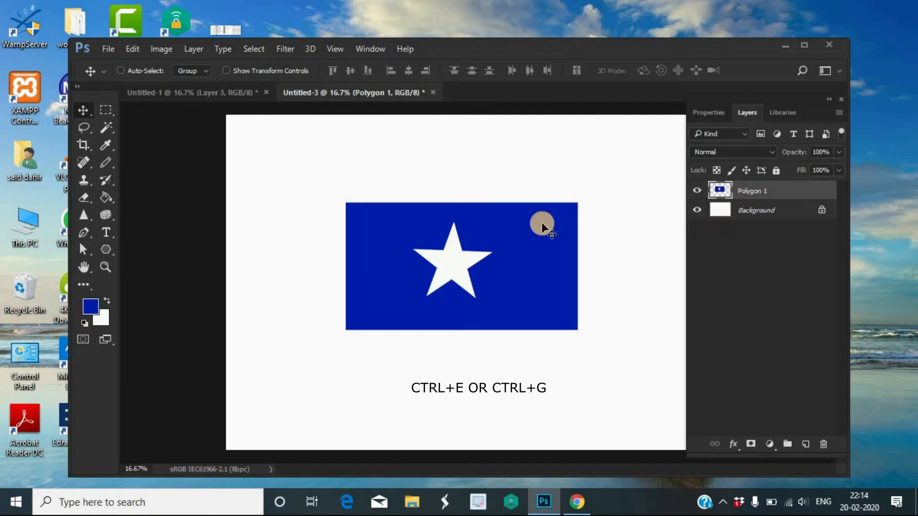
Scale the merged flag to about 108% width and 121% height, and reposition it near the canvas centre.
mouse_move(463, 263)
left_mouse_down()
mouse_move(466, 223)
mouse_move(442, 251)
mouse_move(444, 259)
mouse_move(465, 252)
left_mouse_up()
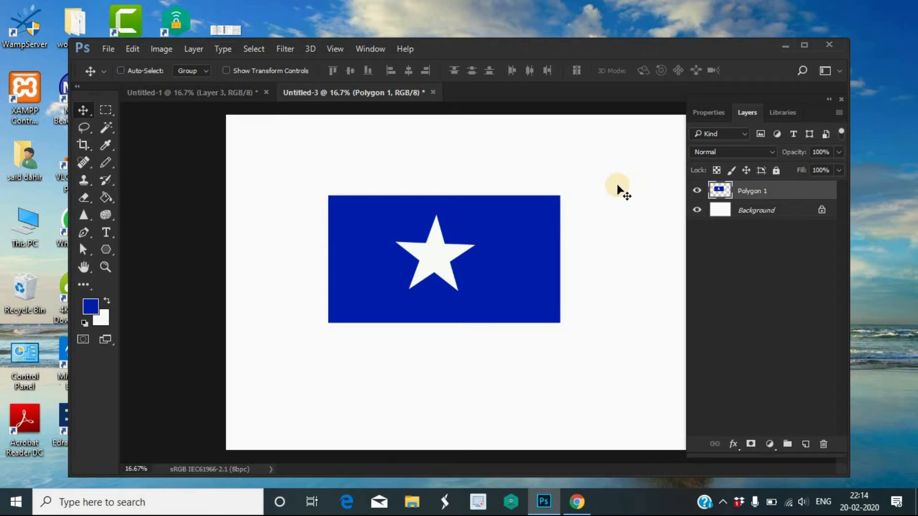
key("ctrl")
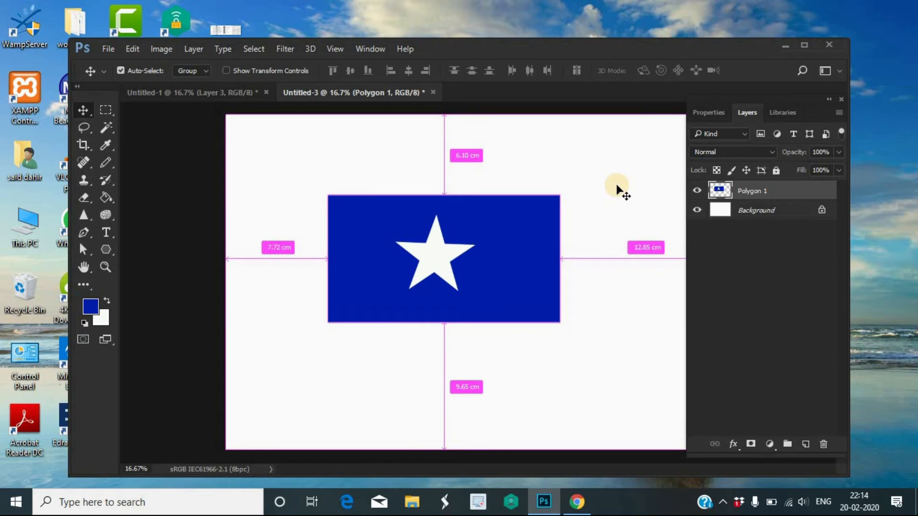
key("ctrl+t")
left_click_drag(560, 194, 578, 169)
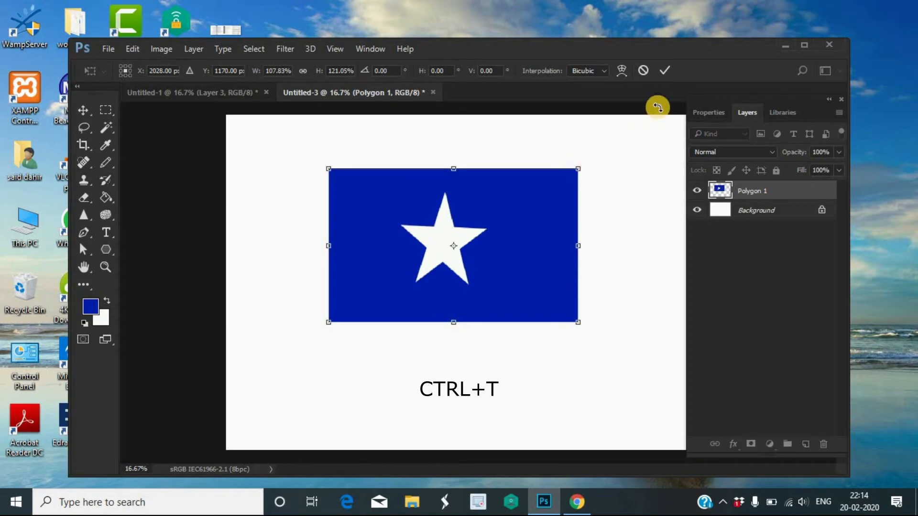
left_click(660, 69)
left_click_drag(509, 226, 506, 248)
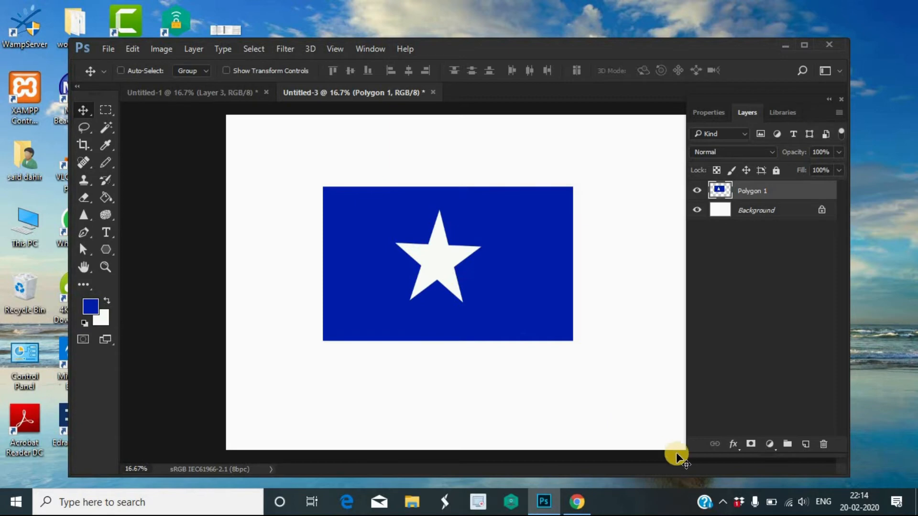
Delete the Background layer to leave the flag on transparency, and shift the flag slightly to the right.
left_click(764, 213)
double_click(764, 213)
left_click(590, 132)
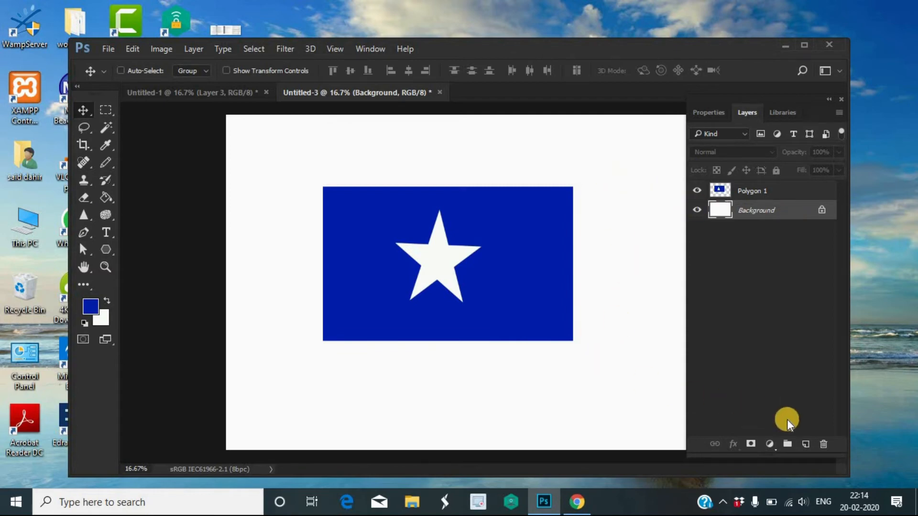
left_click(825, 445)
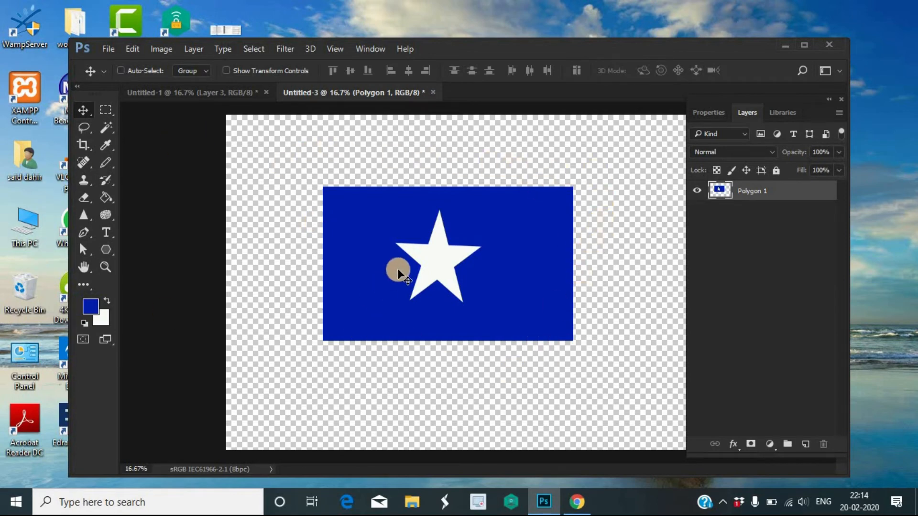
left_click_drag(397, 248, 383, 269)
Compare the flag with the one in the Untitled-1 document, and move the star flag slightly down and left in Untitled-3.
left_click(216, 92)
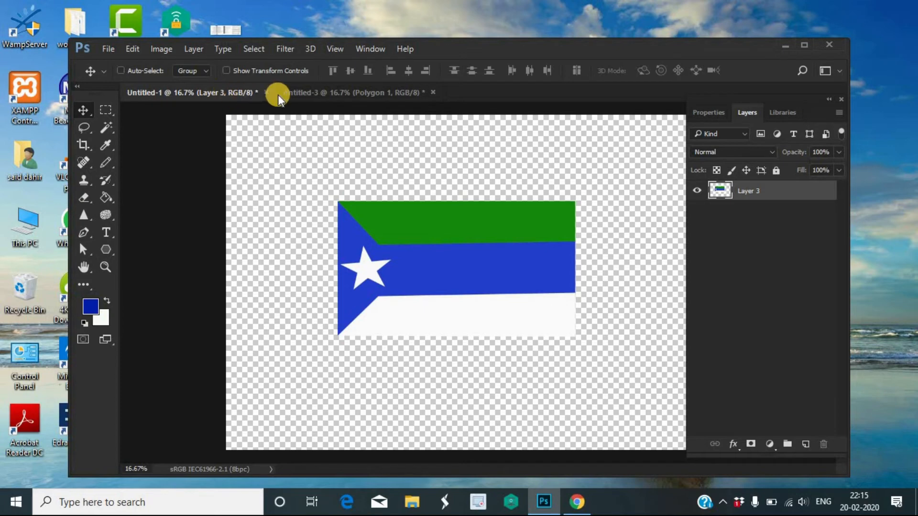
left_click(318, 91)
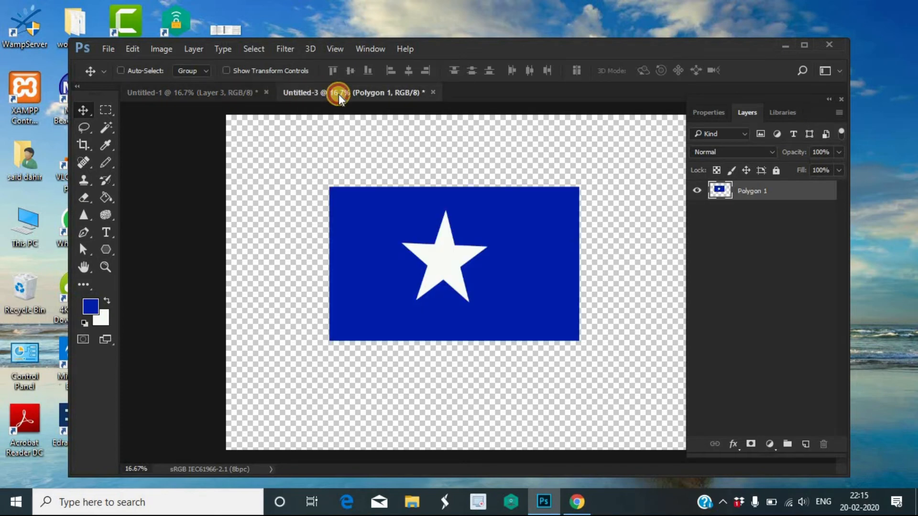
left_click(243, 93)
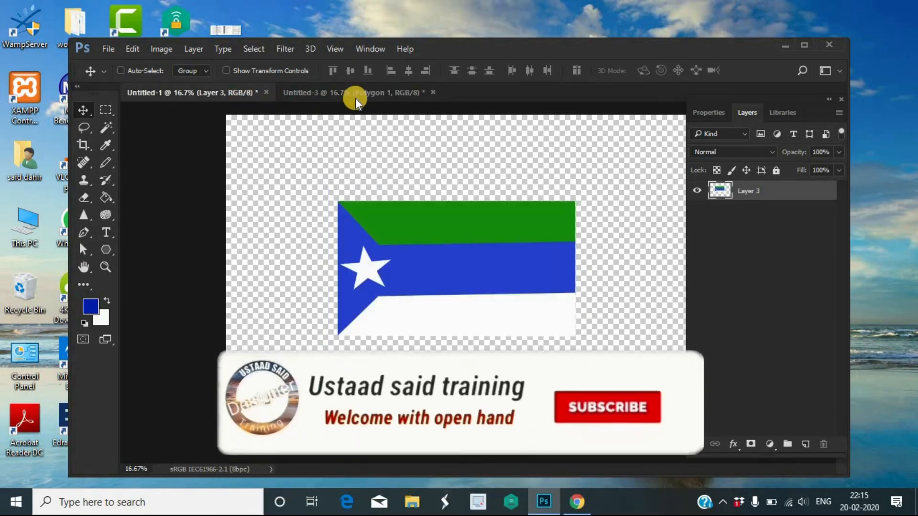
left_click(355, 99)
mouse_move(437, 253)
left_mouse_down()
mouse_move(375, 283)
mouse_move(392, 251)
mouse_move(424, 257)
left_mouse_up()
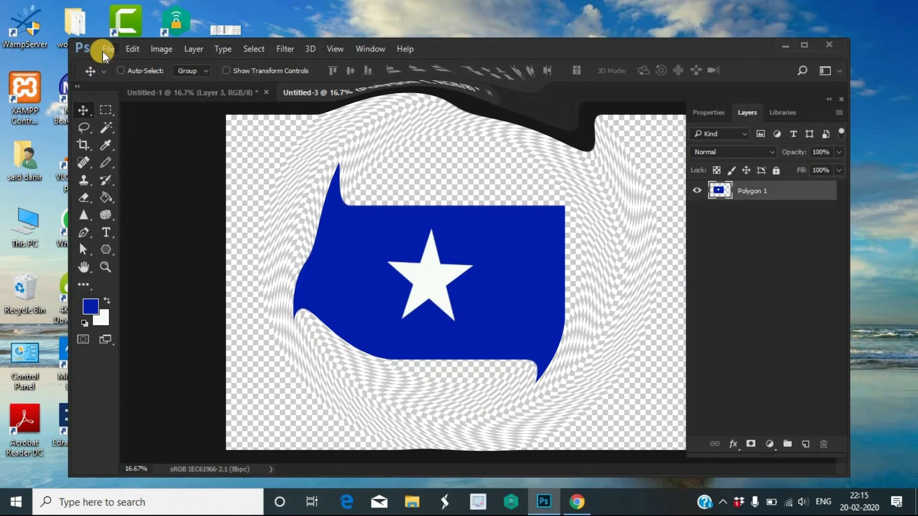
Create a new 15 x 10 inch document at 300 pixels/inch with a bright green custom background color.
left_click(106, 49)
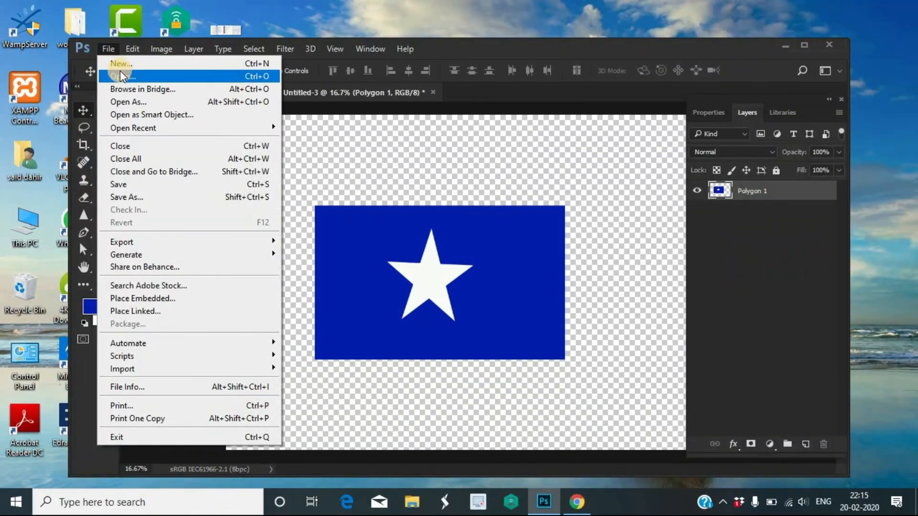
left_click(125, 65)
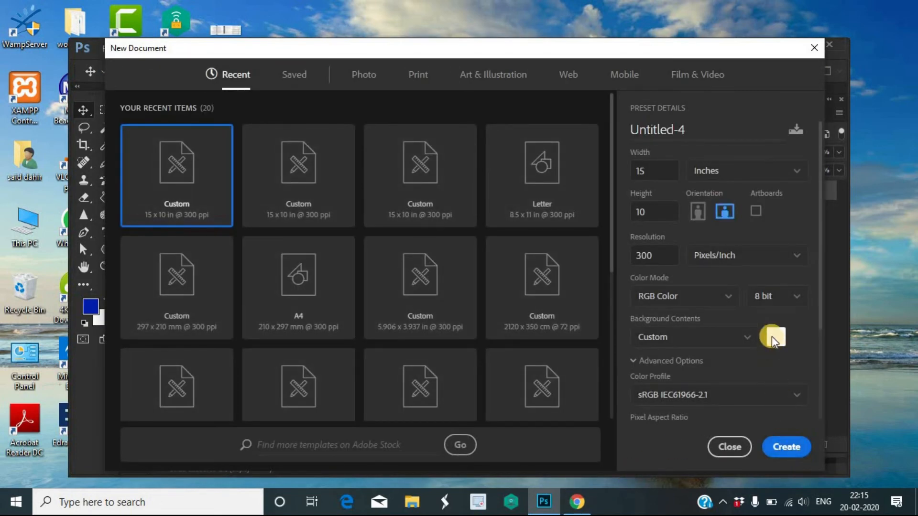
left_click(771, 337)
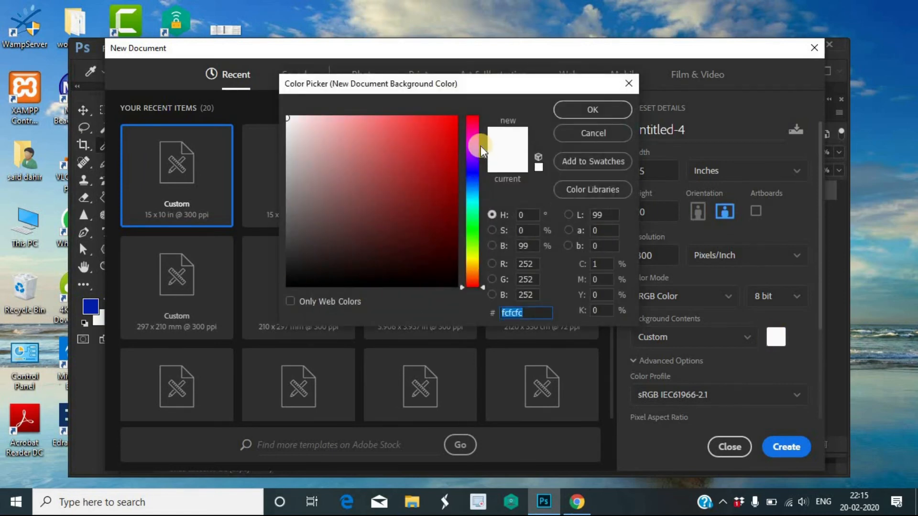
left_click(474, 227)
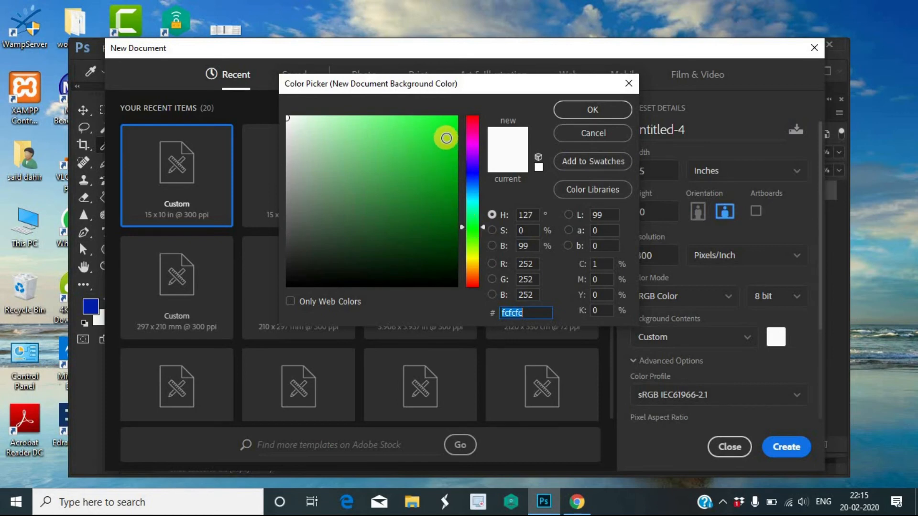
left_click(446, 139)
left_click(589, 106)
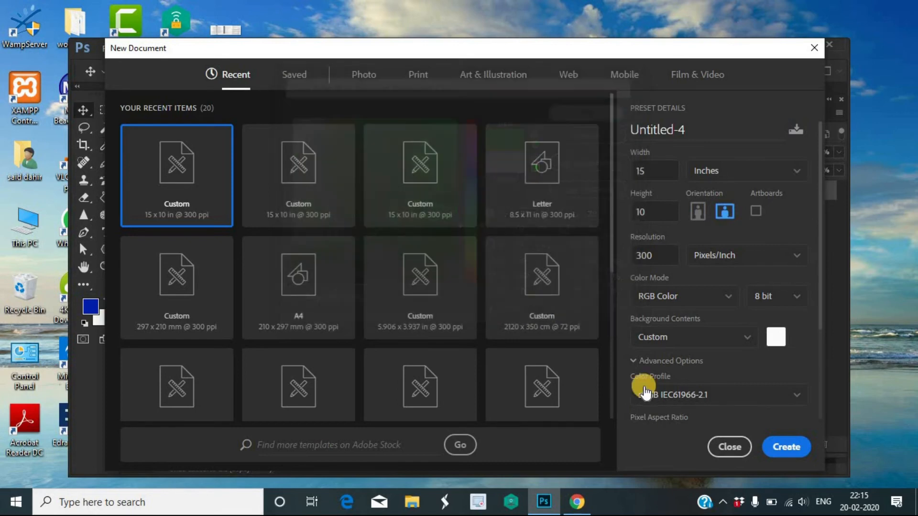
left_click(789, 457)
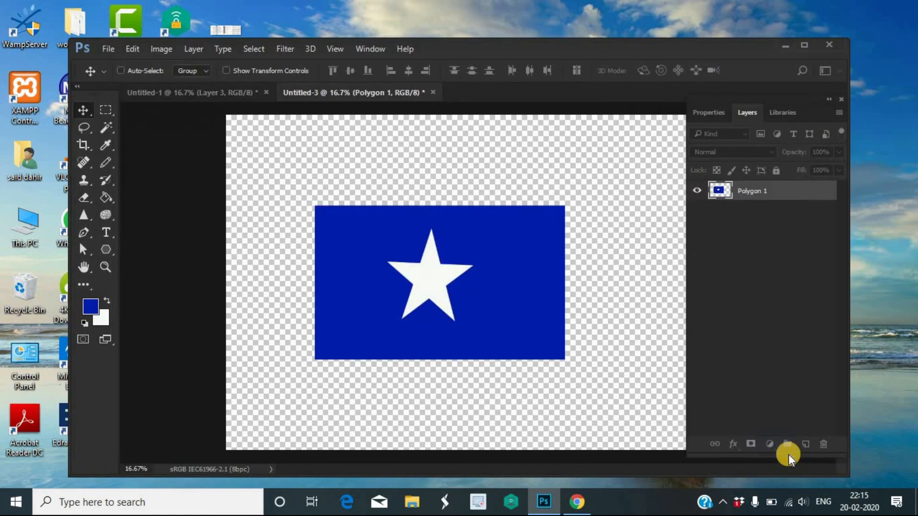
left_click(460, 257)
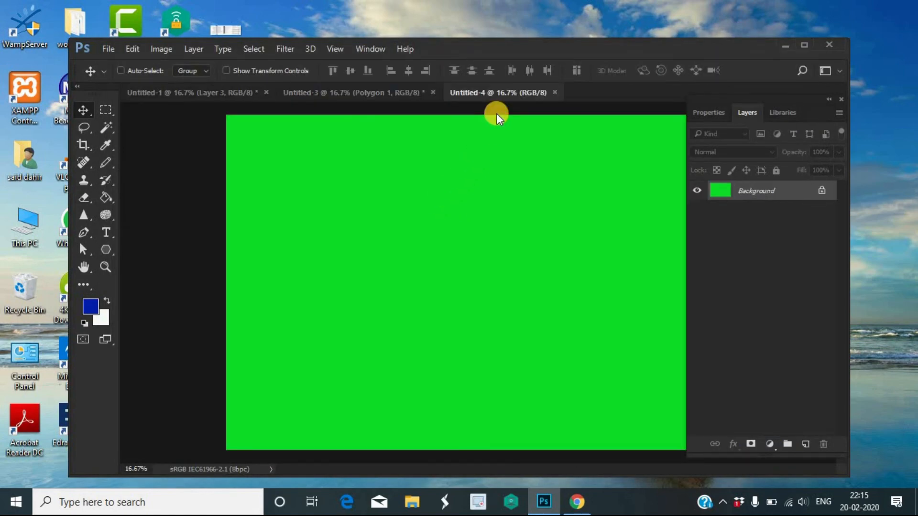
Float the Untitled-3 document in its own window and place it low over the green Untitled-4 canvas.
left_click(346, 89)
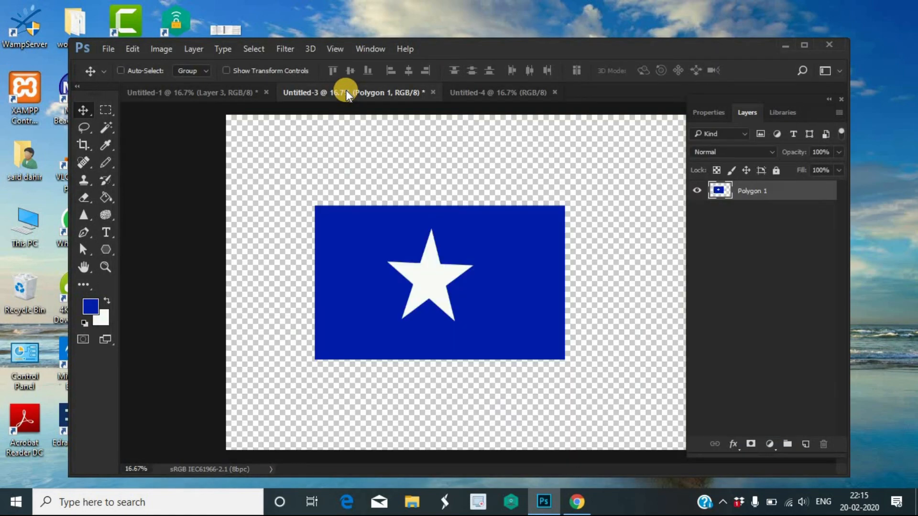
left_click_drag(346, 90, 351, 206)
left_click_drag(294, 84, 286, 158)
left_click_drag(305, 217, 324, 210)
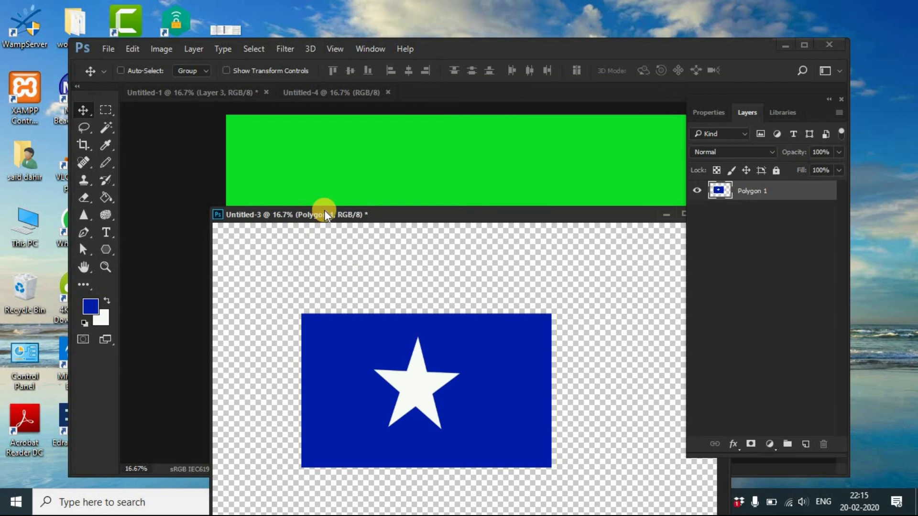
left_click_drag(477, 213, 403, 249)
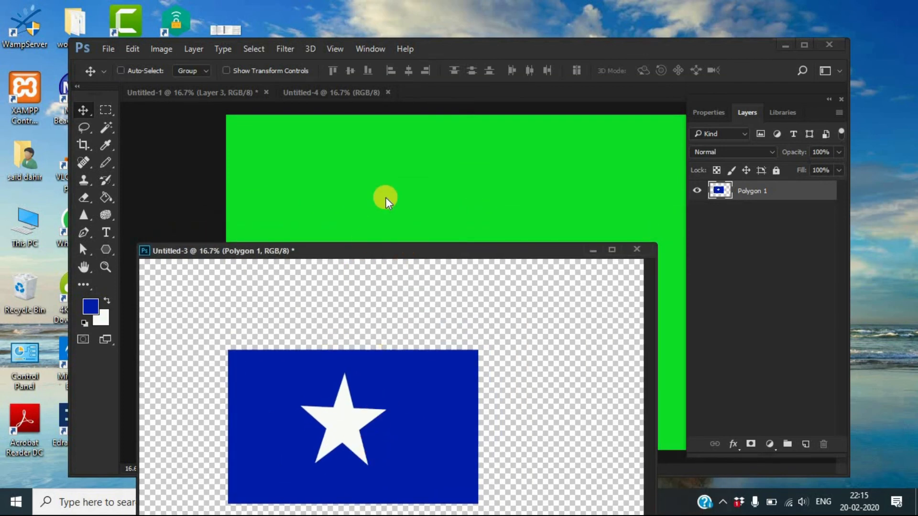
Copy the star flag from Untitled-3 into the green Untitled-4 document and place it near the middle of the canvas.
left_click_drag(361, 437, 461, 189)
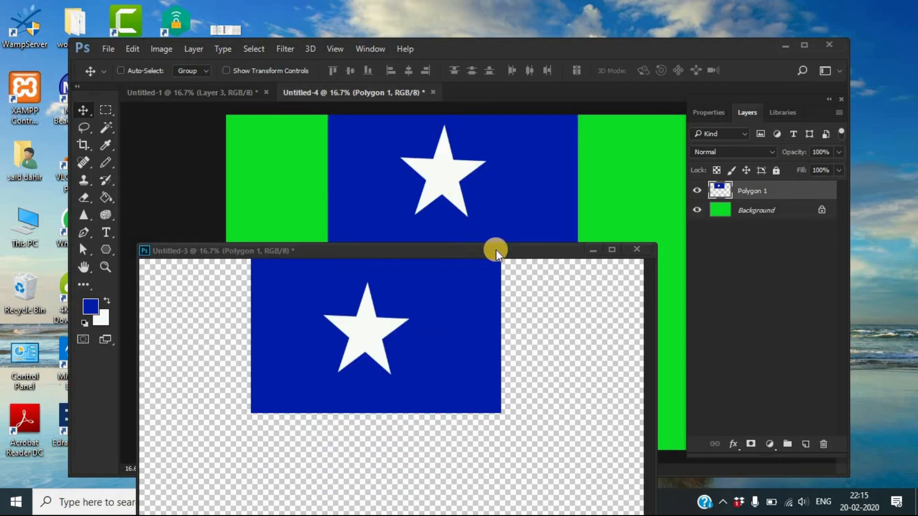
left_click_drag(445, 254, 421, 437)
left_click(447, 216)
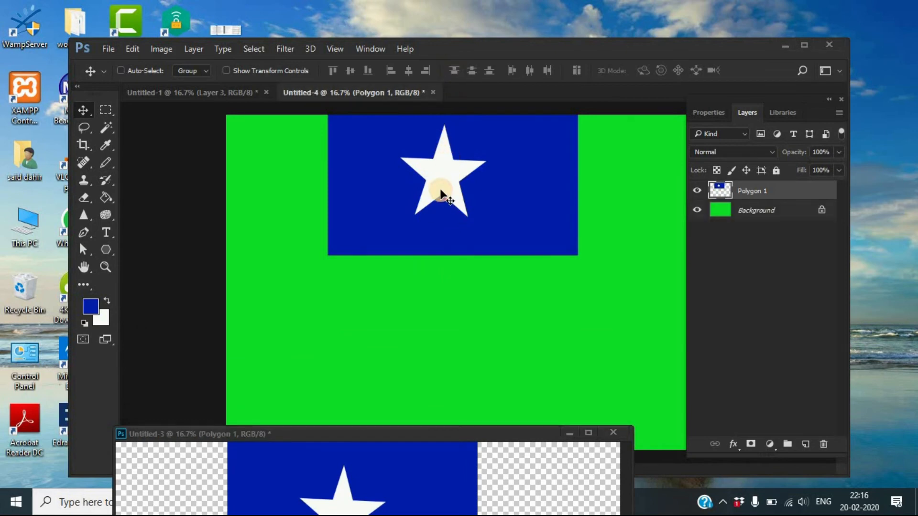
left_click_drag(401, 200, 419, 269)
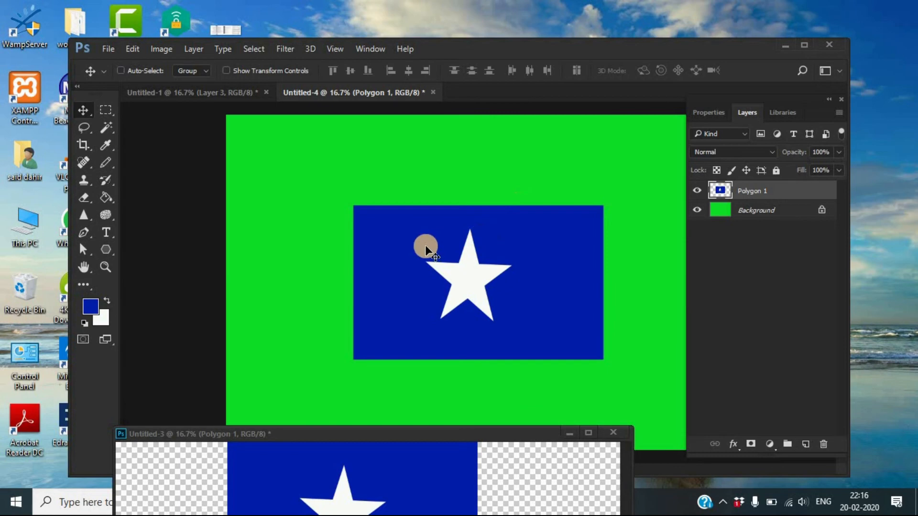
Dock the floating Untitled-3 document back with the others and move its flag straight down to the middle of the canvas.
left_click_drag(329, 435, 406, 116)
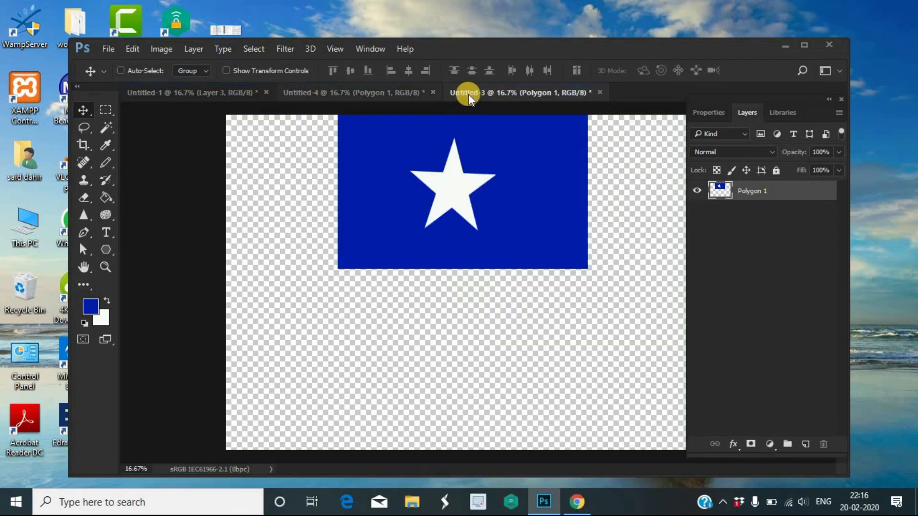
left_click(388, 93)
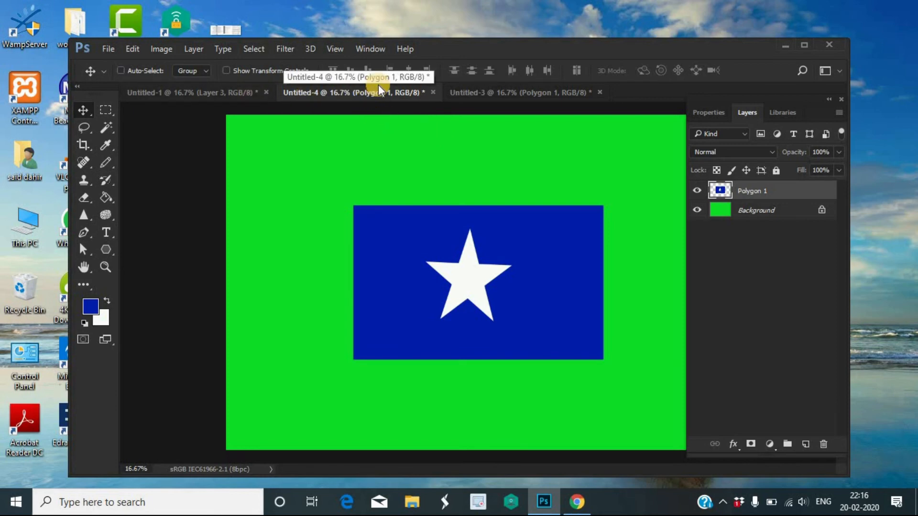
left_click(309, 93)
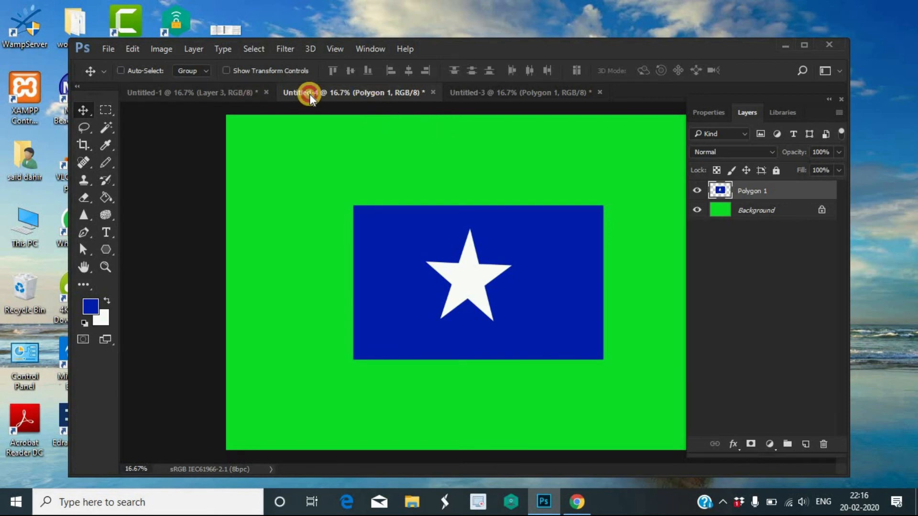
left_click(497, 89)
left_click_drag(477, 168, 475, 270)
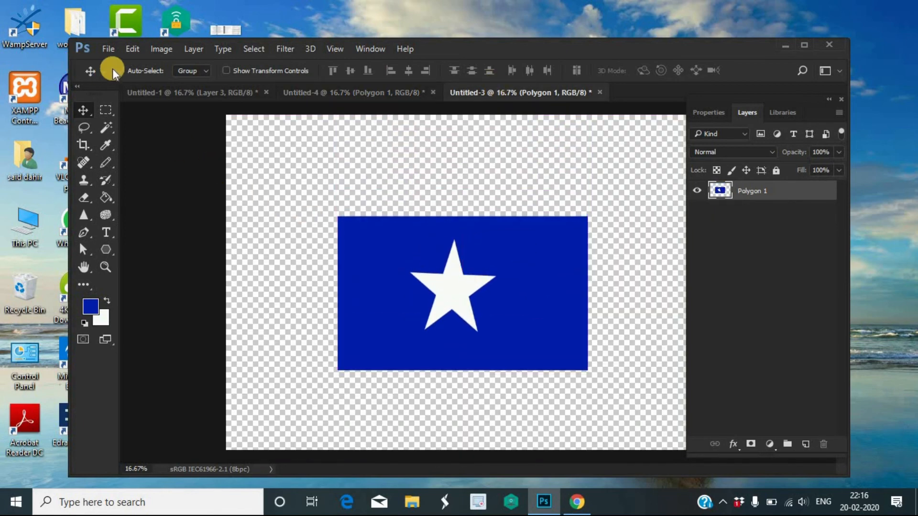
Save Untitled-3 to the Desktop as a PNG named calaanka with Smallest / Slow compression and no interlacing, and minimize the program window.
left_click(110, 48)
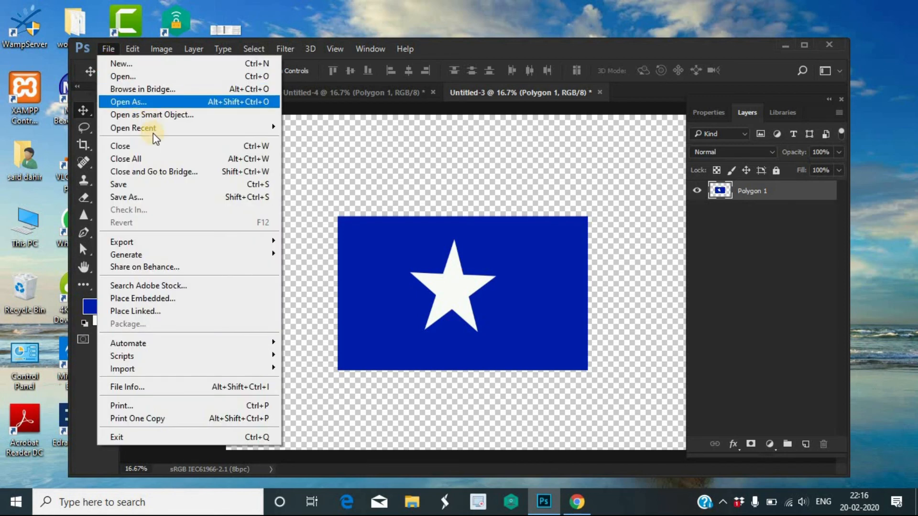
left_click(128, 182)
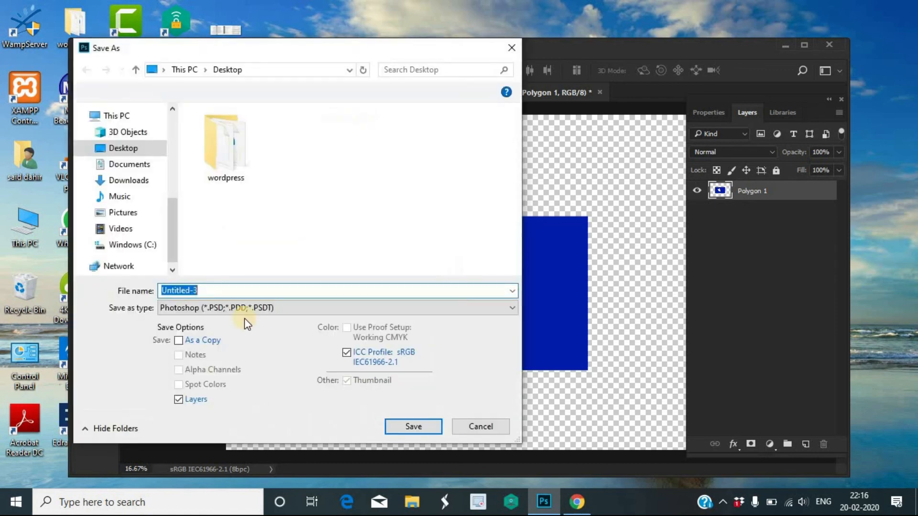
left_click(511, 306)
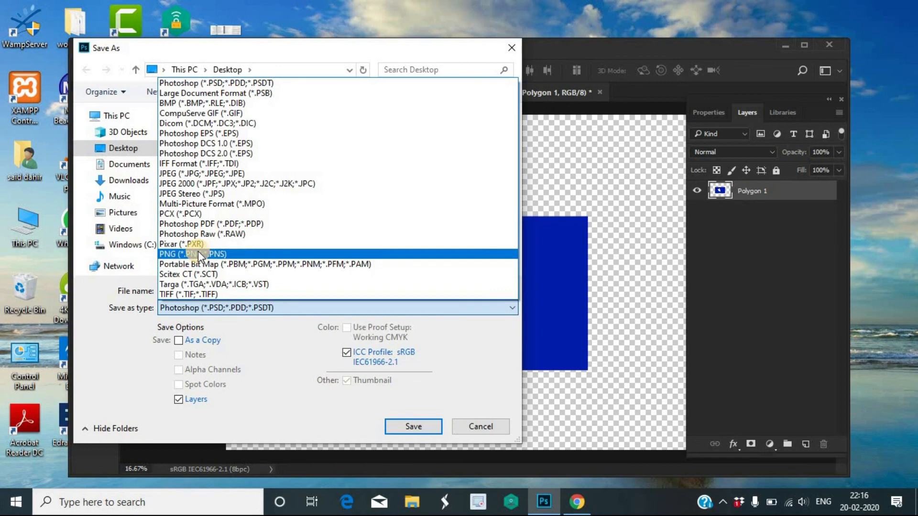
left_click(199, 254)
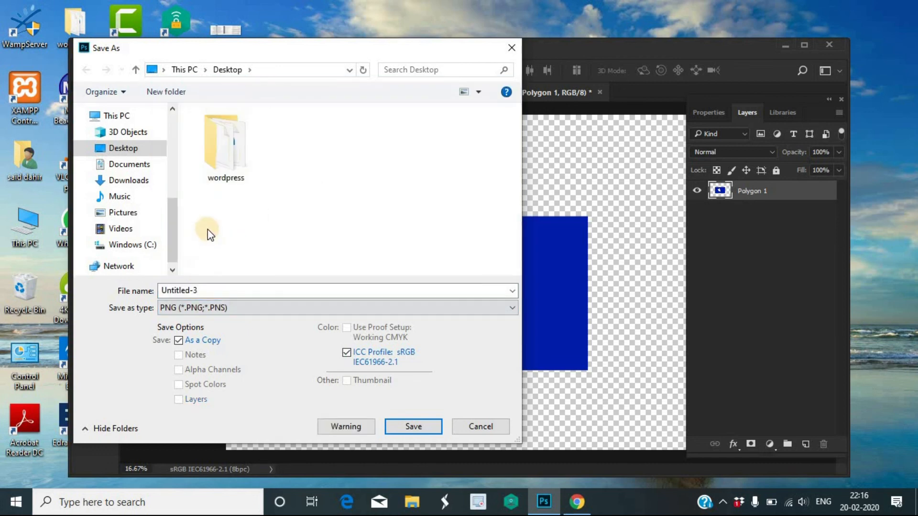
double_click(209, 288)
key("BackSpace")
type("calaa")
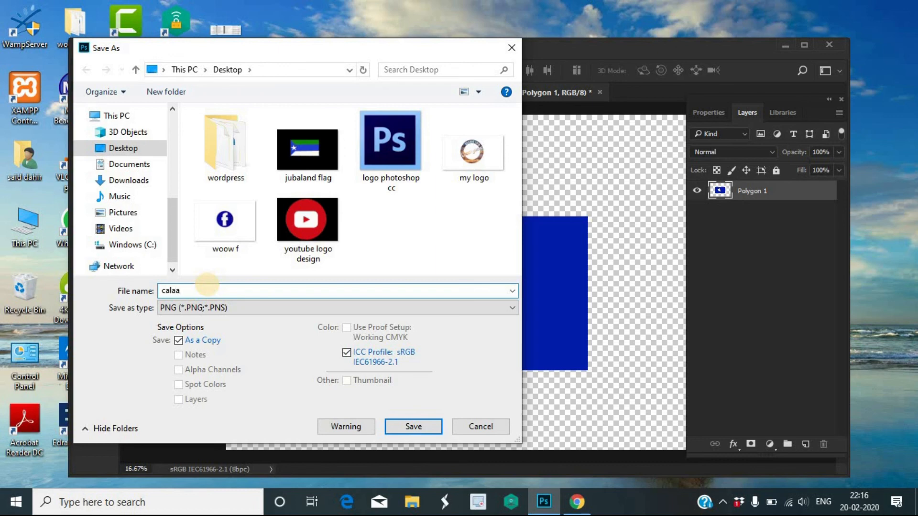
type("nka")
left_click(413, 428)
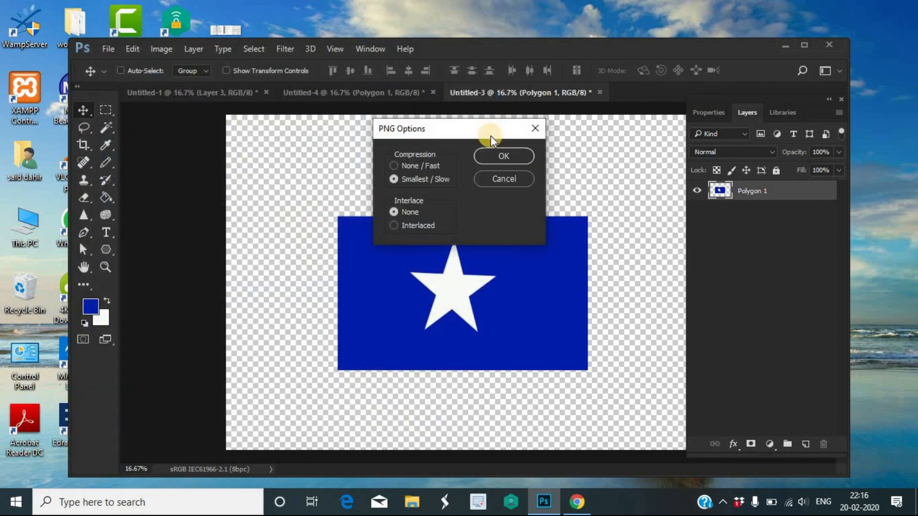
left_click(493, 157)
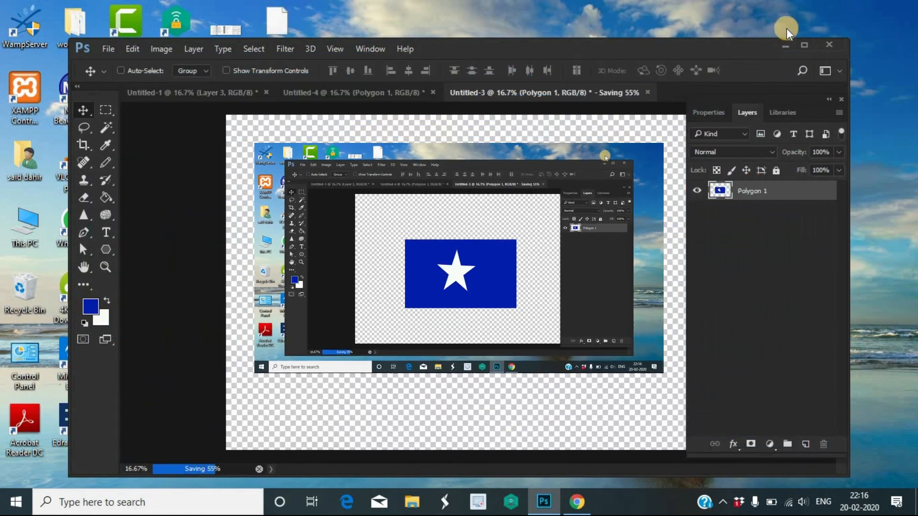
left_click(785, 45)
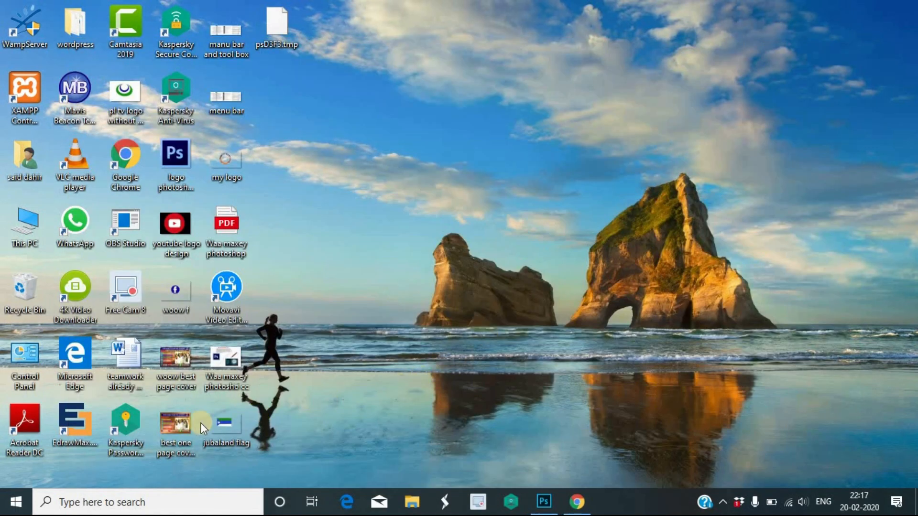